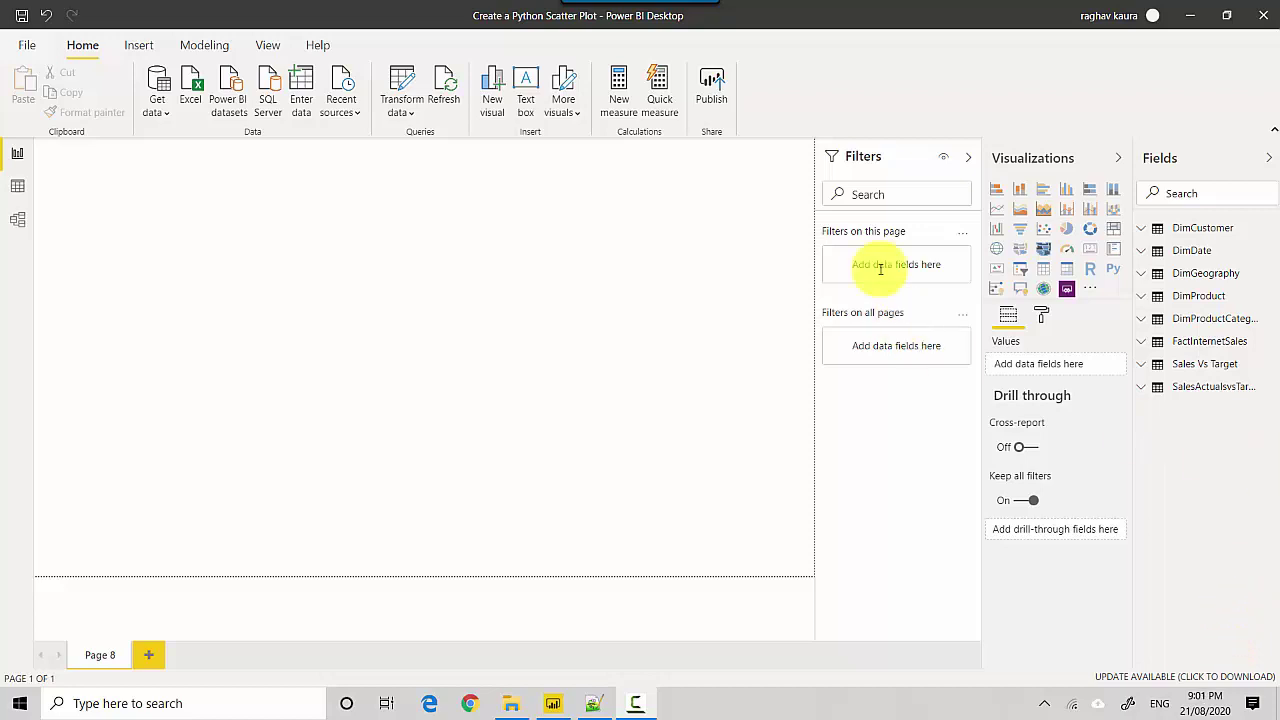
# - Insert a table visual on the blank report page and add the SalesAmount field from FactInternetSales
pyautogui.click(1040, 270)
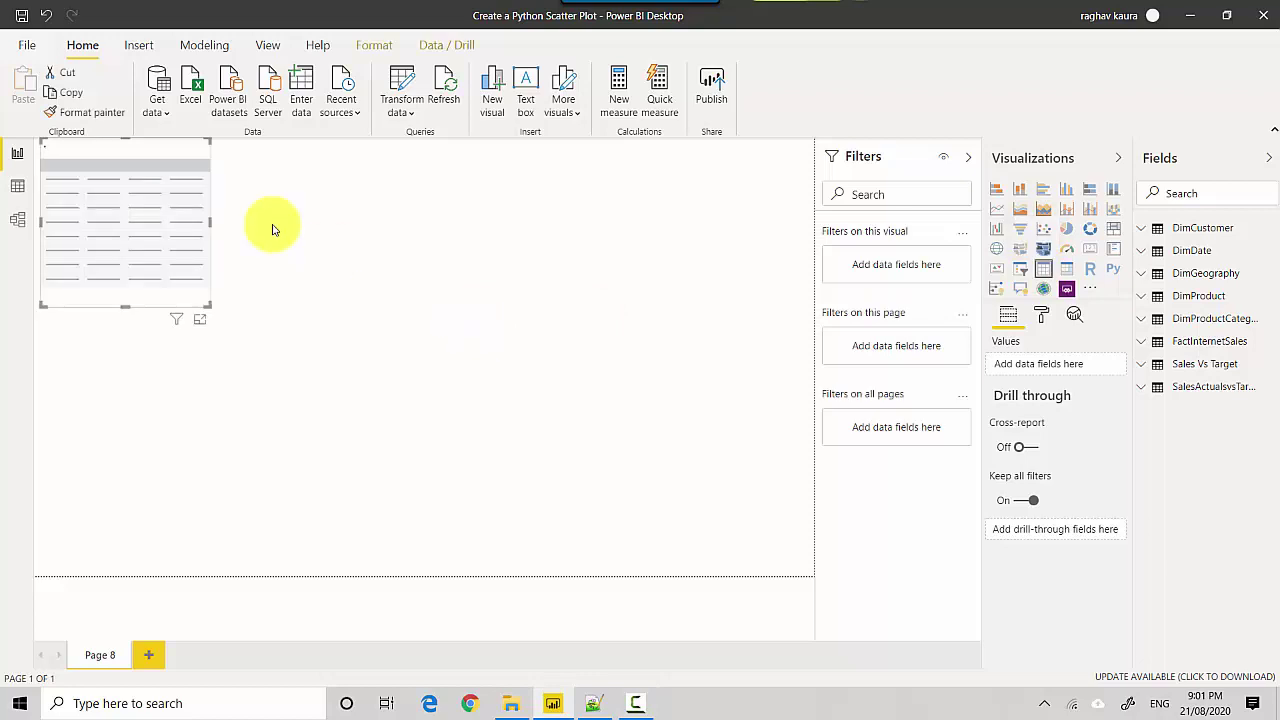
pyautogui.click(1200, 193)
pyautogui.write('sales')
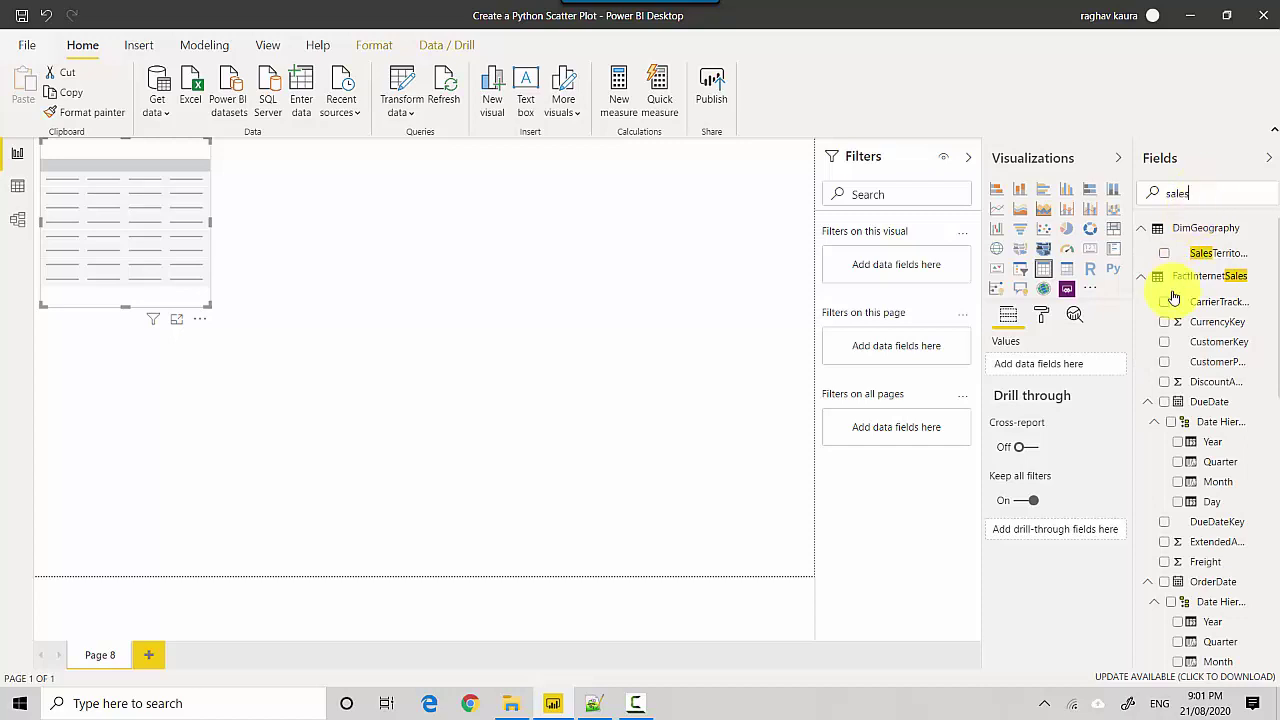
pyautogui.write('amount')
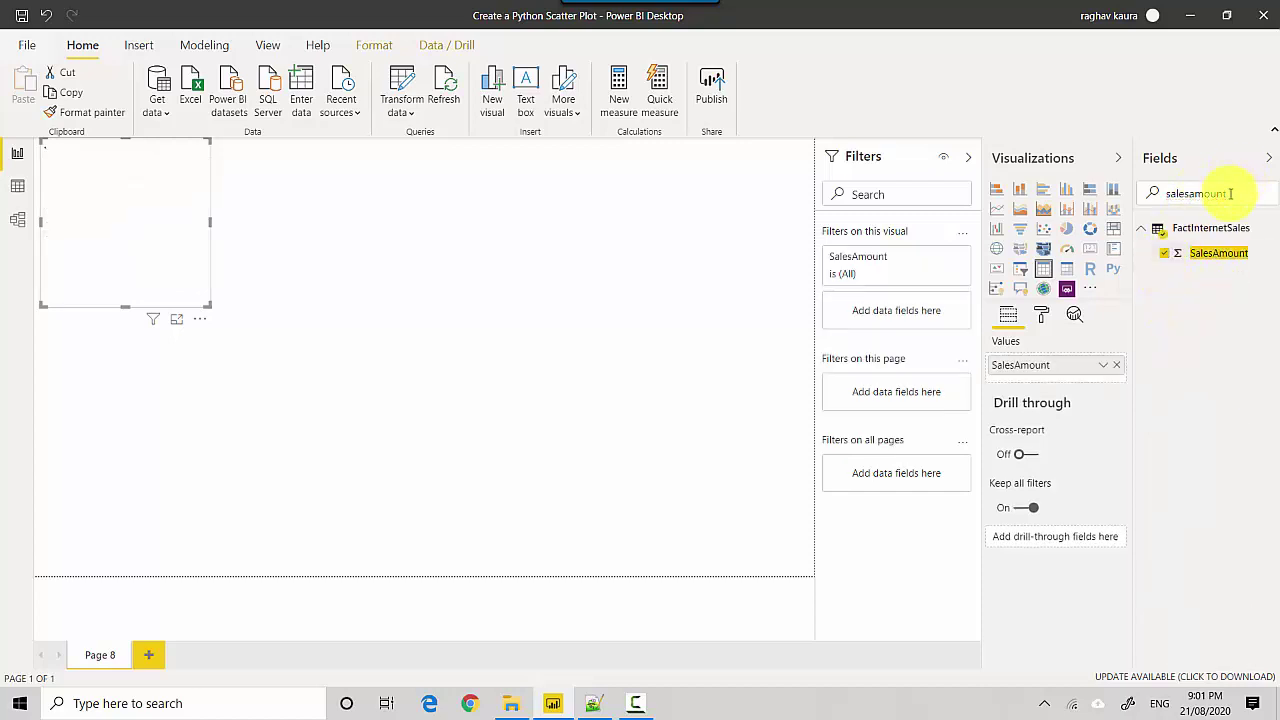
# - Search the fields for productcost and add TotalProductCost from FactInternetSales to the table
pyautogui.moveTo(1230, 195); pyautogui.dragTo(1021, 182)
pyautogui.write('product')
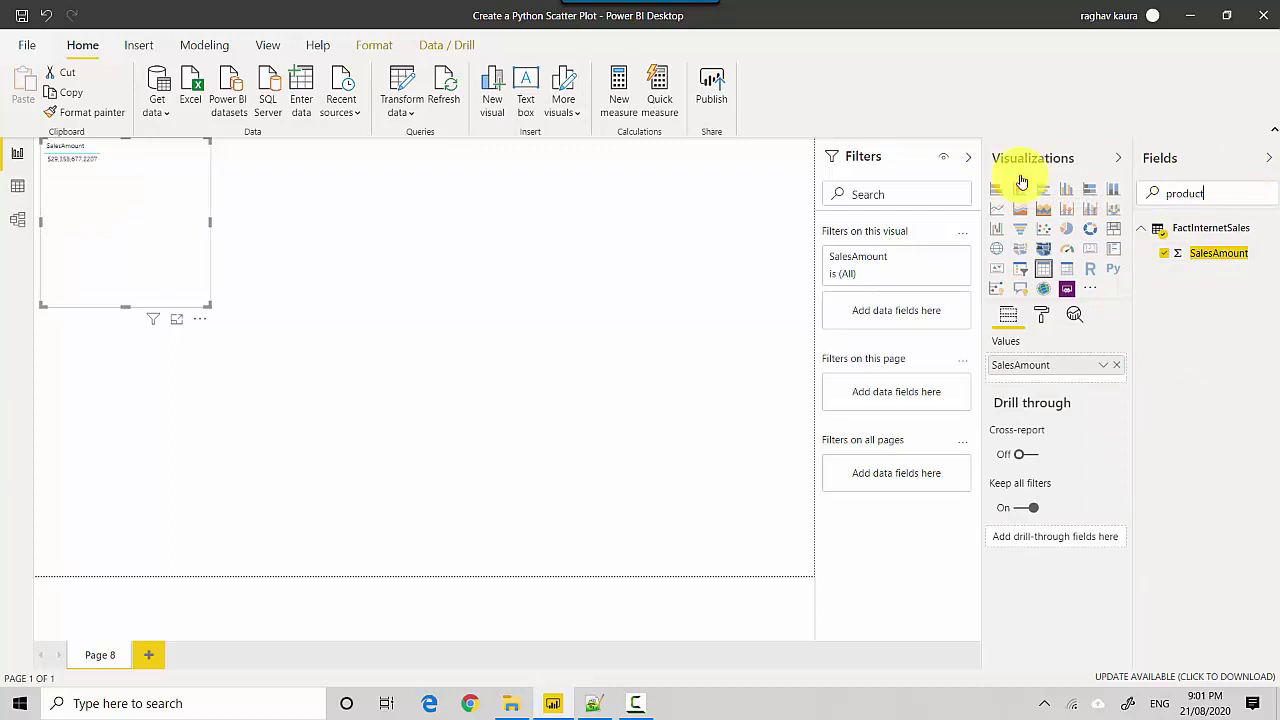
pyautogui.write('c')
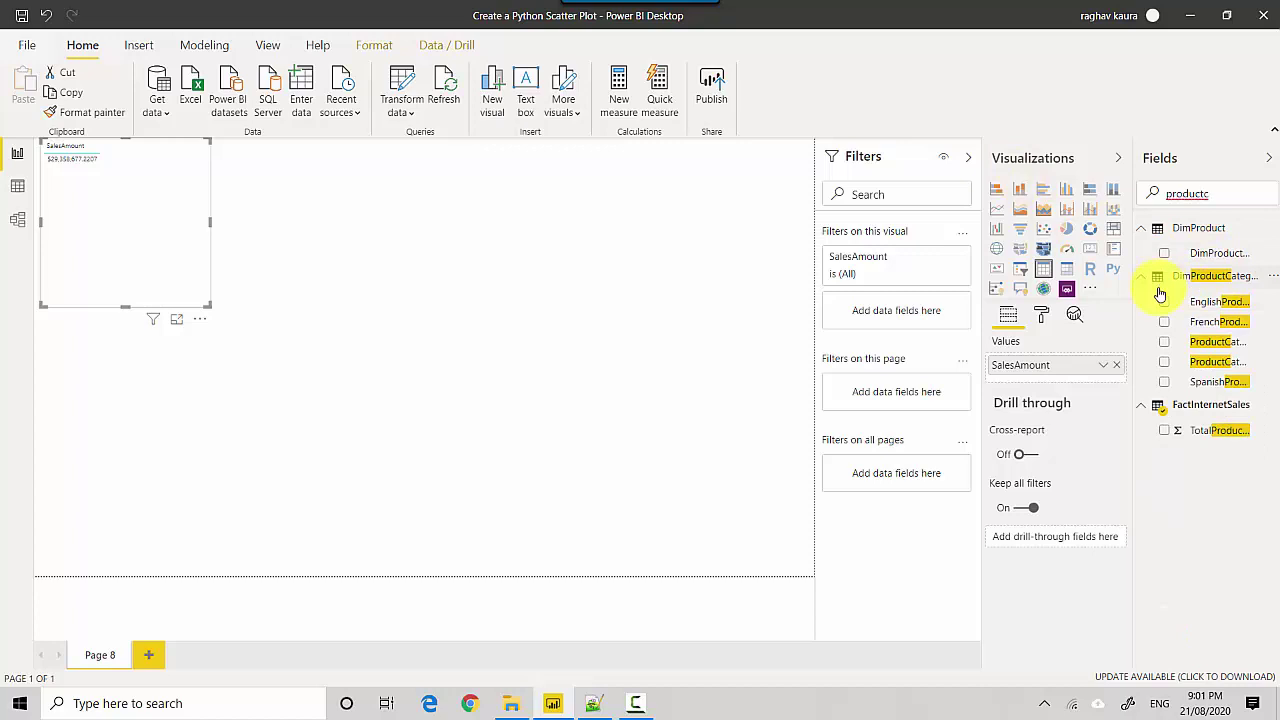
pyautogui.write('ost')
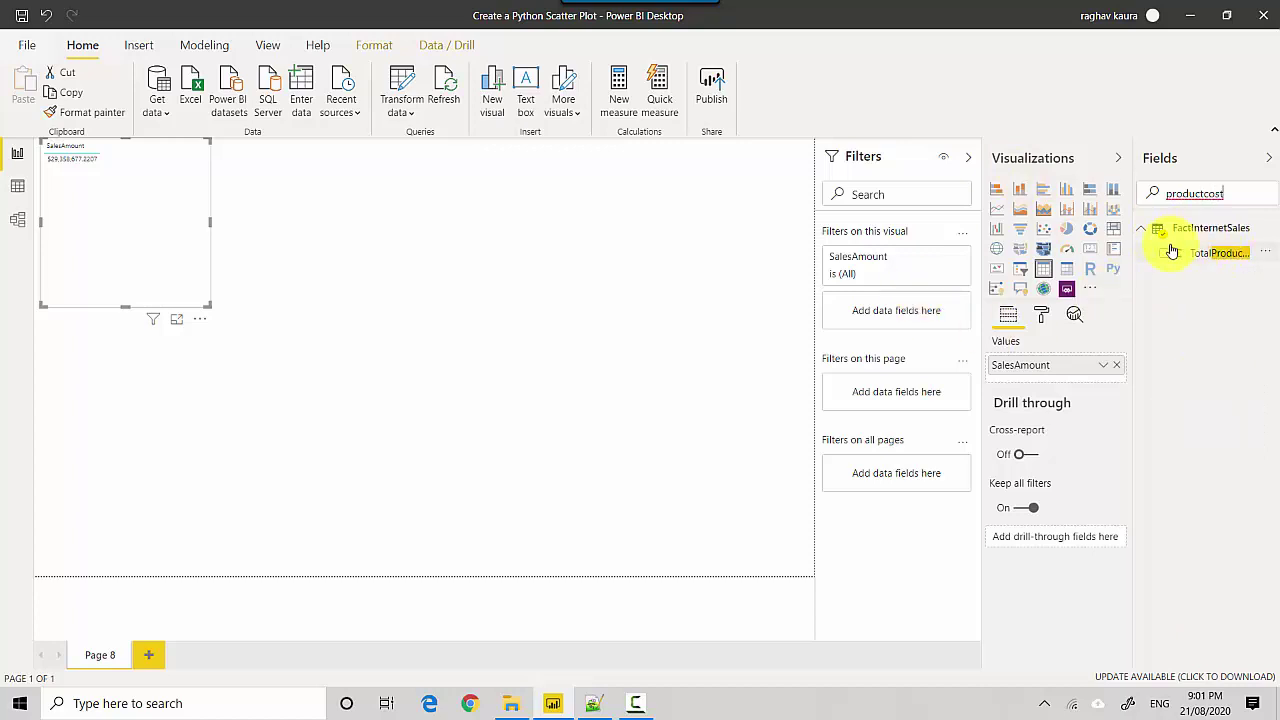
pyautogui.click(1158, 260)
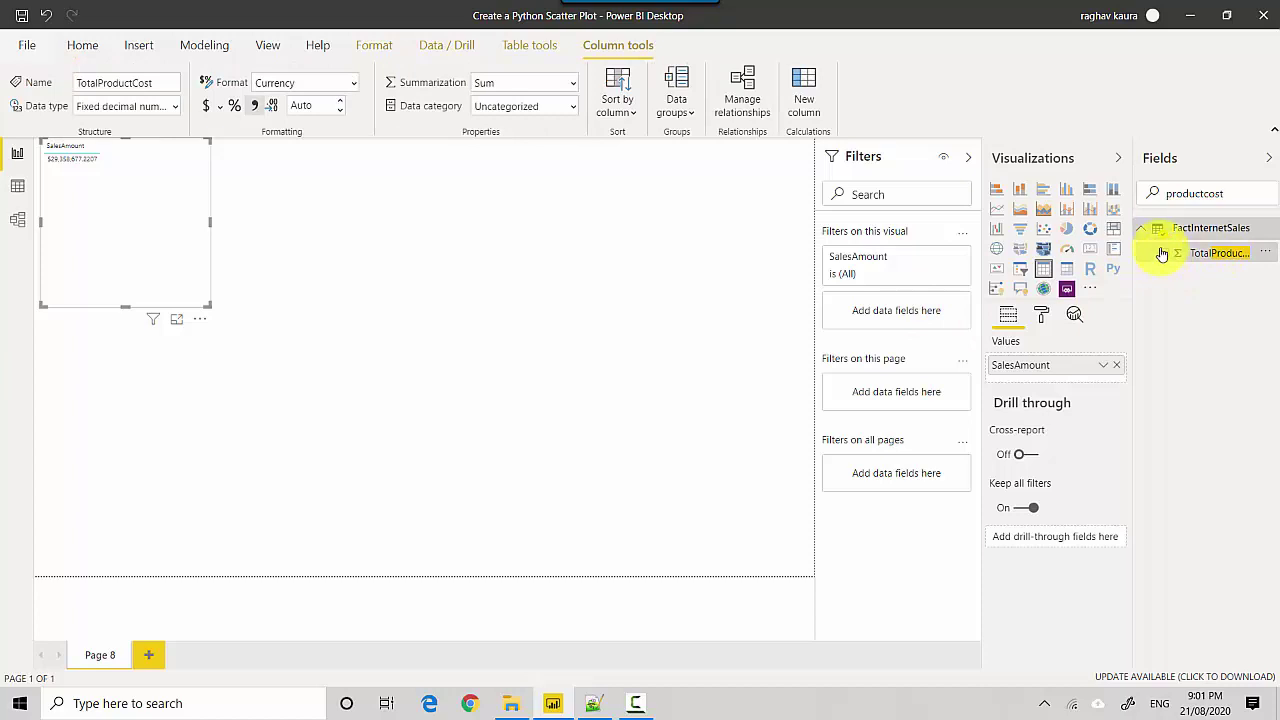
pyautogui.click(1164, 257)
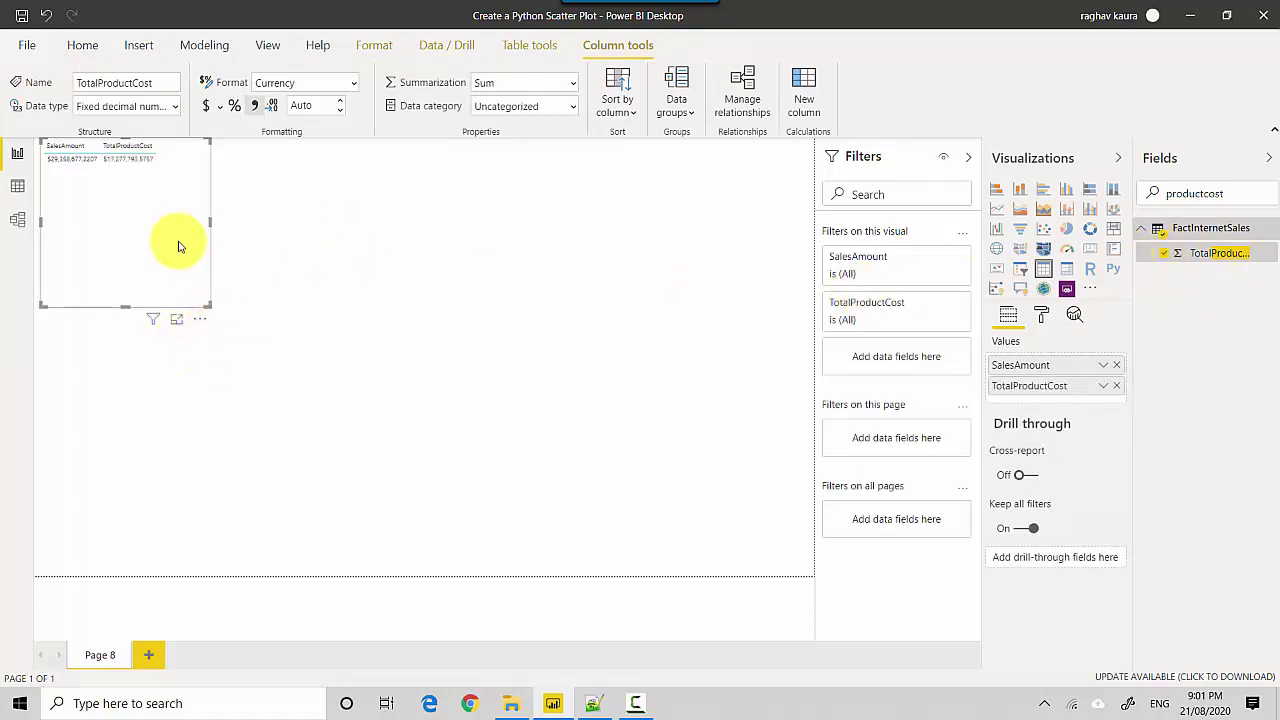
# - Duplicate the table, move the copy to the middle of the page and convert it to a Python visual
pyautogui.hotkey('ctrl', 'c')
pyautogui.hotkey('ctrl', 'v')
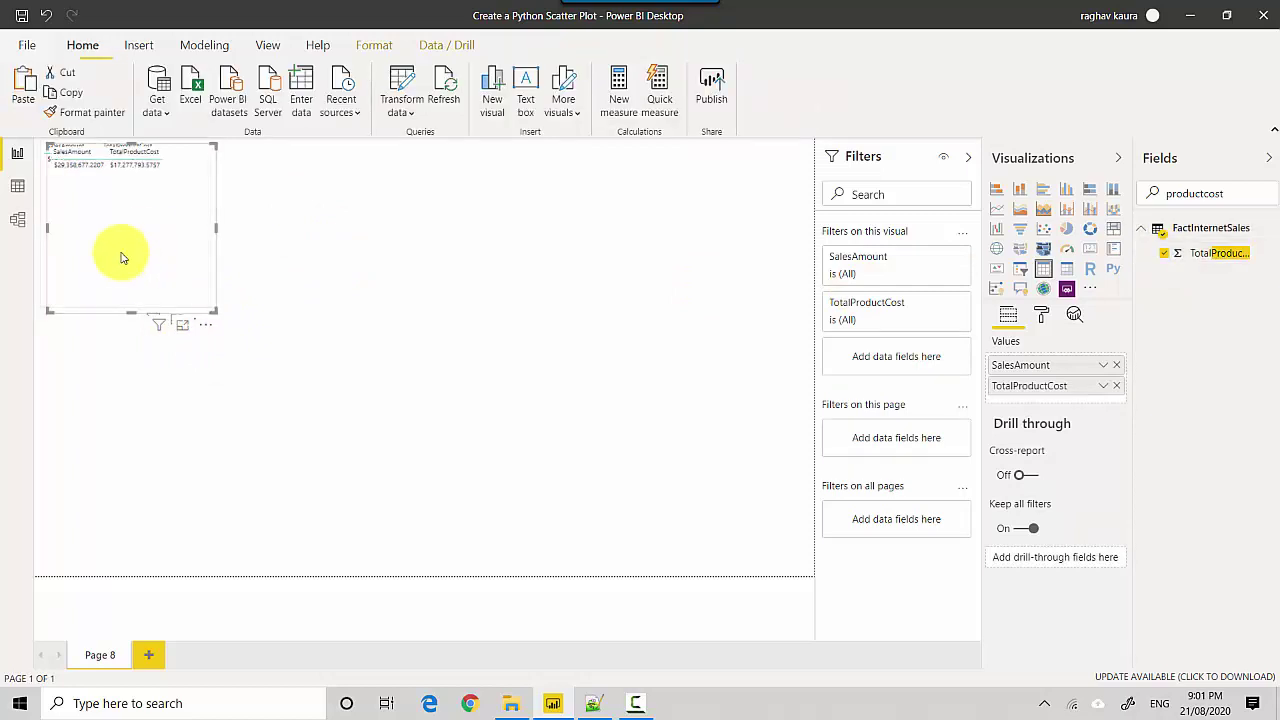
pyautogui.moveTo(148, 242); pyautogui.dragTo(381, 338)
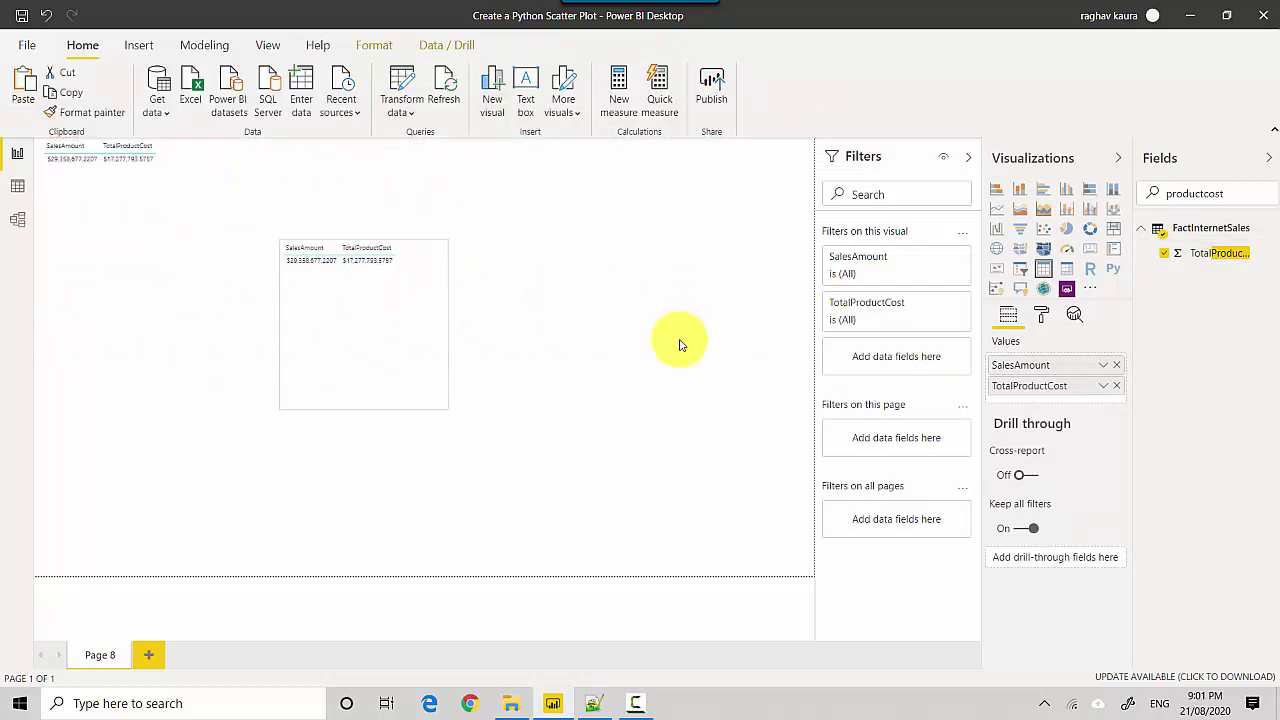
pyautogui.click(1116, 272)
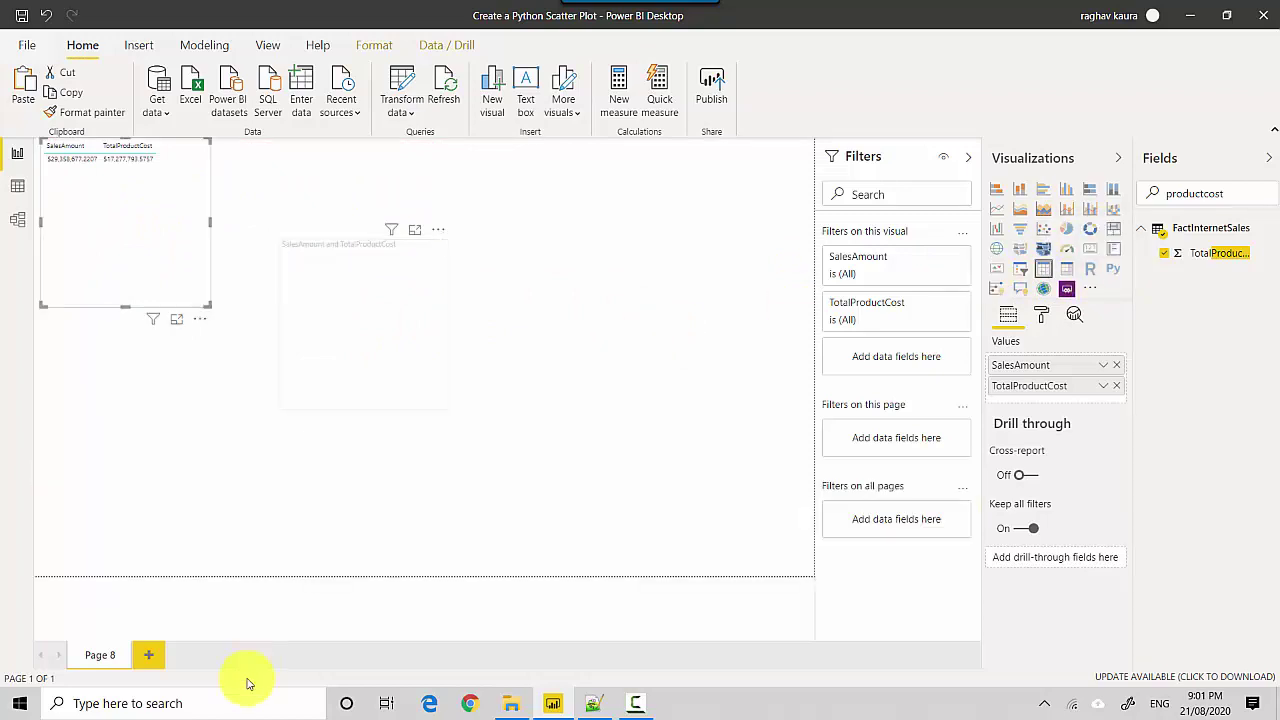
# - Below the script's placeholder comment, add the code line import matplotlib.pyplot as plt
pyautogui.click(348, 585)
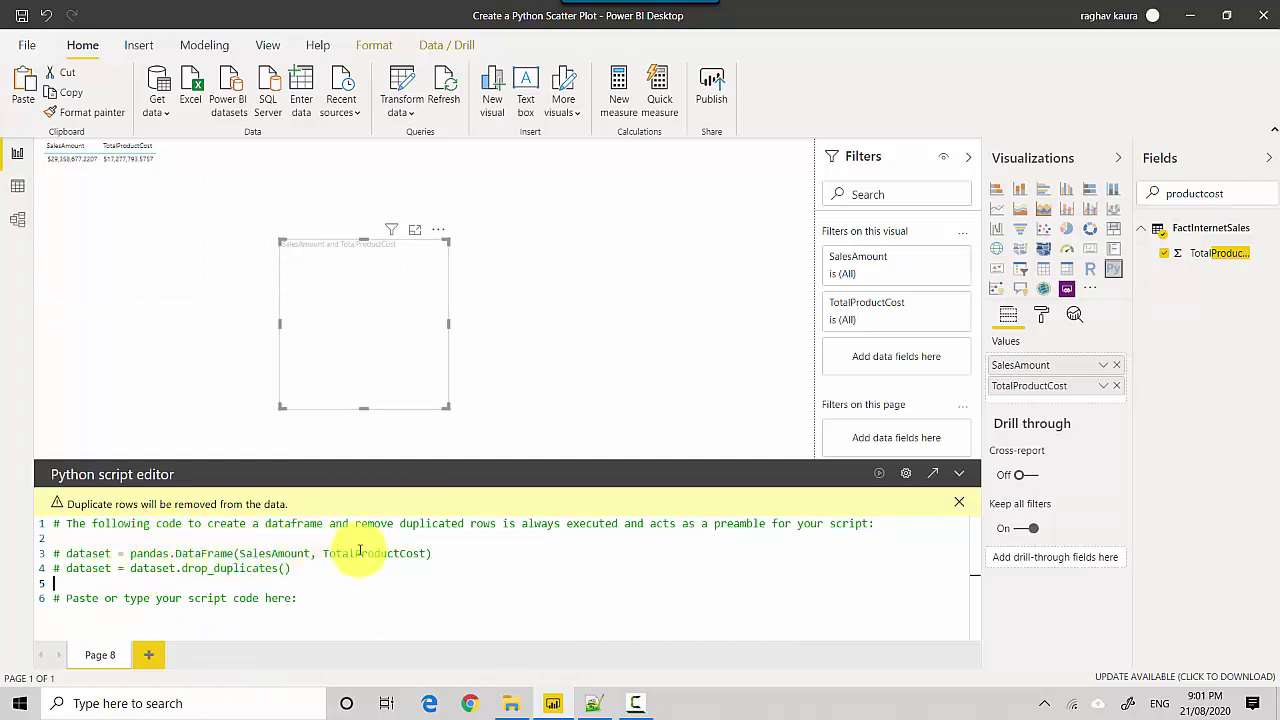
pyautogui.click(322, 598)
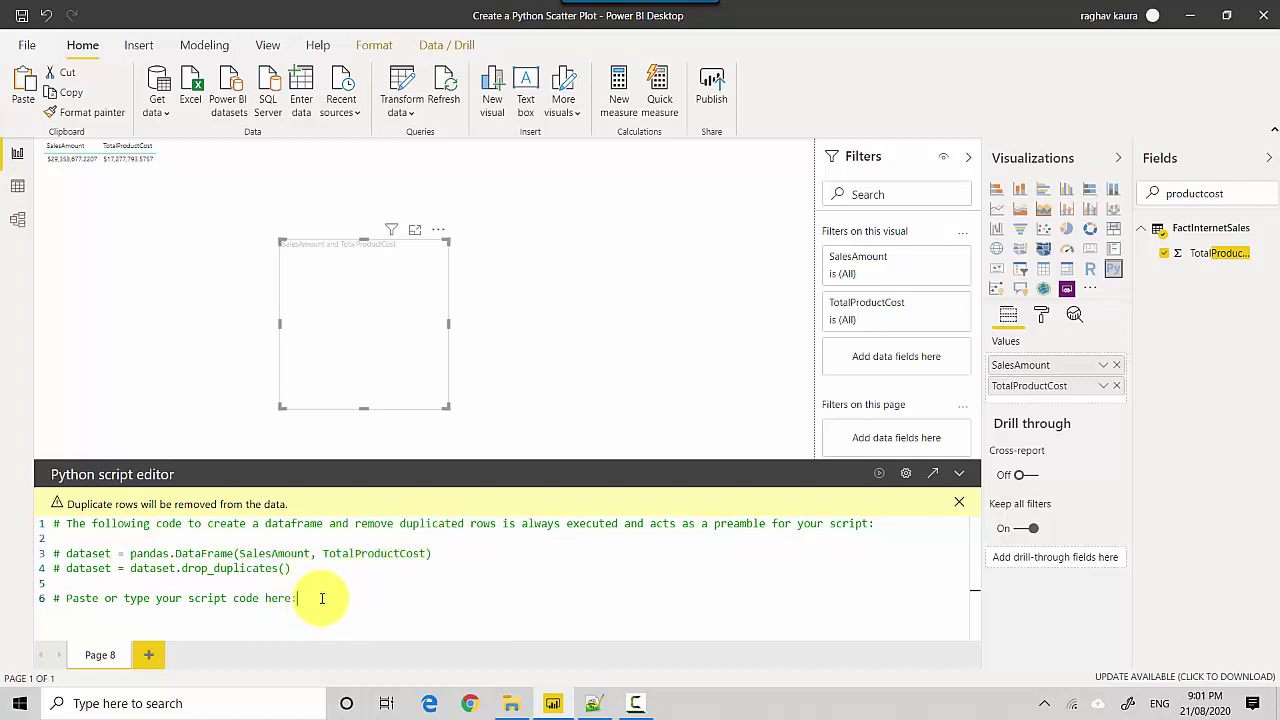
pyautogui.press('Return')
pyautogui.write('import matplotlib.pyplo')
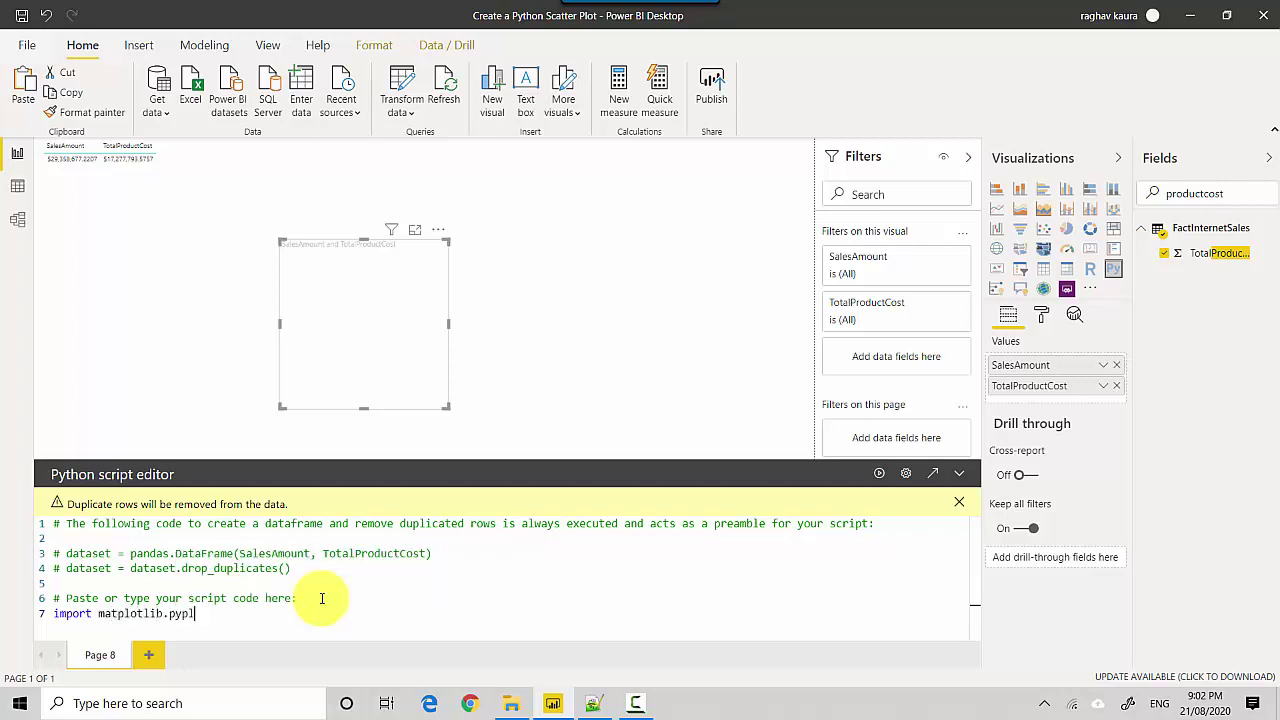
pyautogui.write('t as plt')
pyautogui.press('Return')
# - Start a dataset.plot() call on the following script line with kind='scatter' and x='SalesAmount'
pyautogui.write('data')
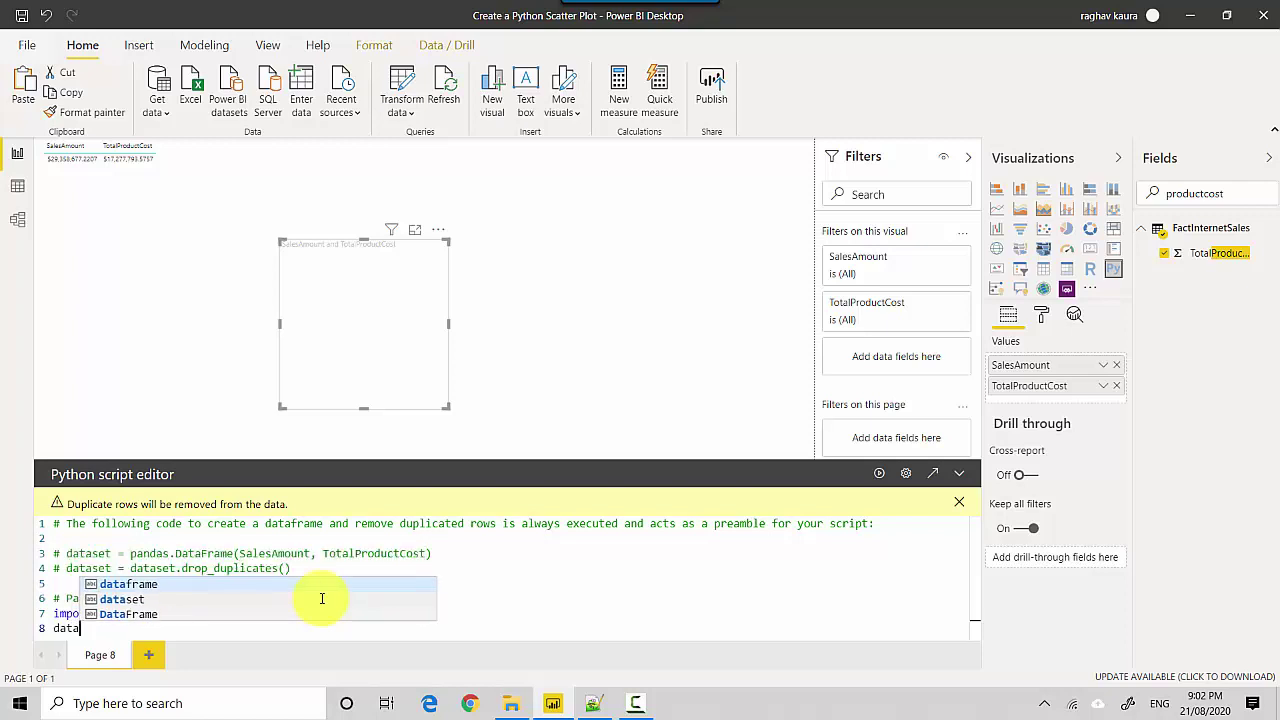
pyautogui.press('Tab')
pyautogui.write('.')
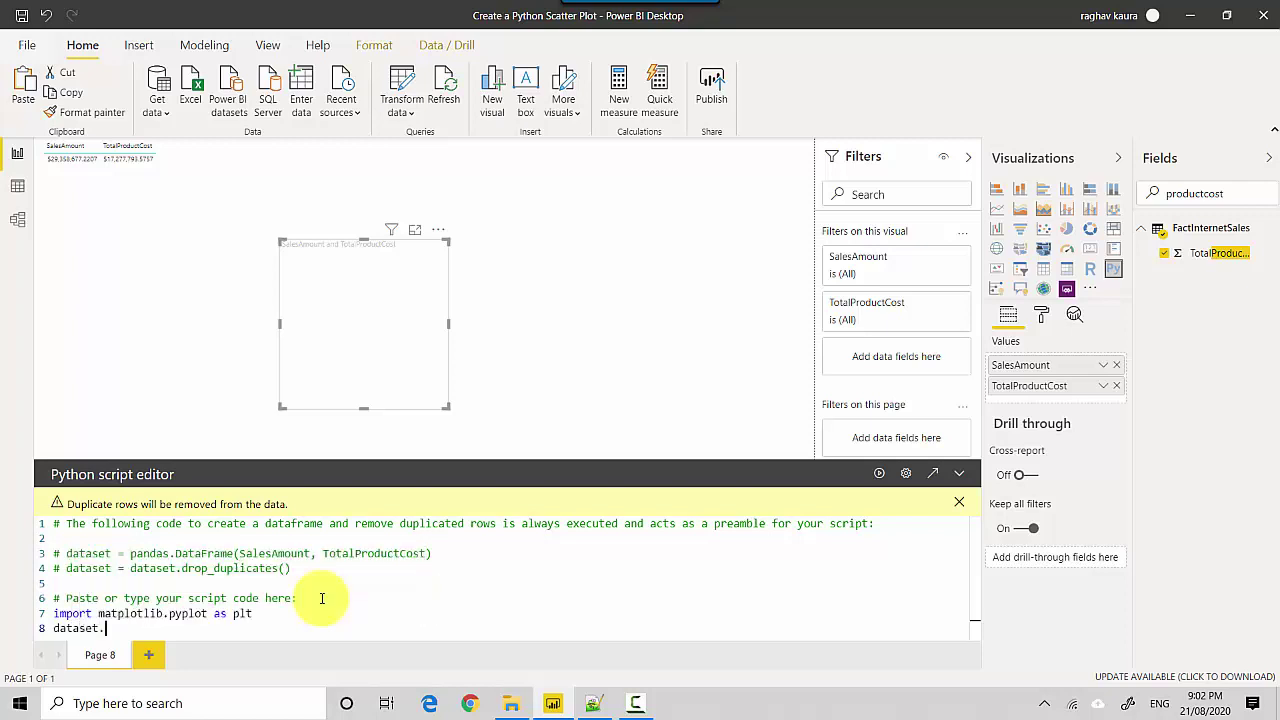
pyautogui.write('pl')
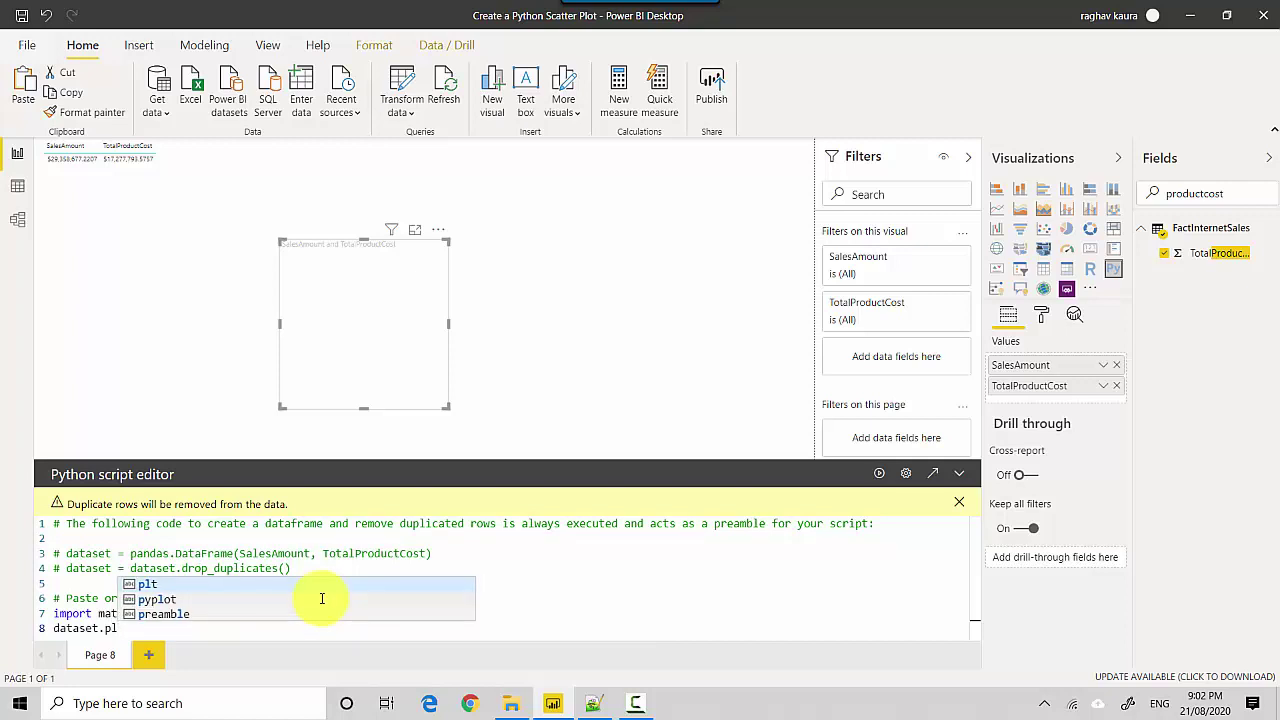
pyautogui.write('ot(')
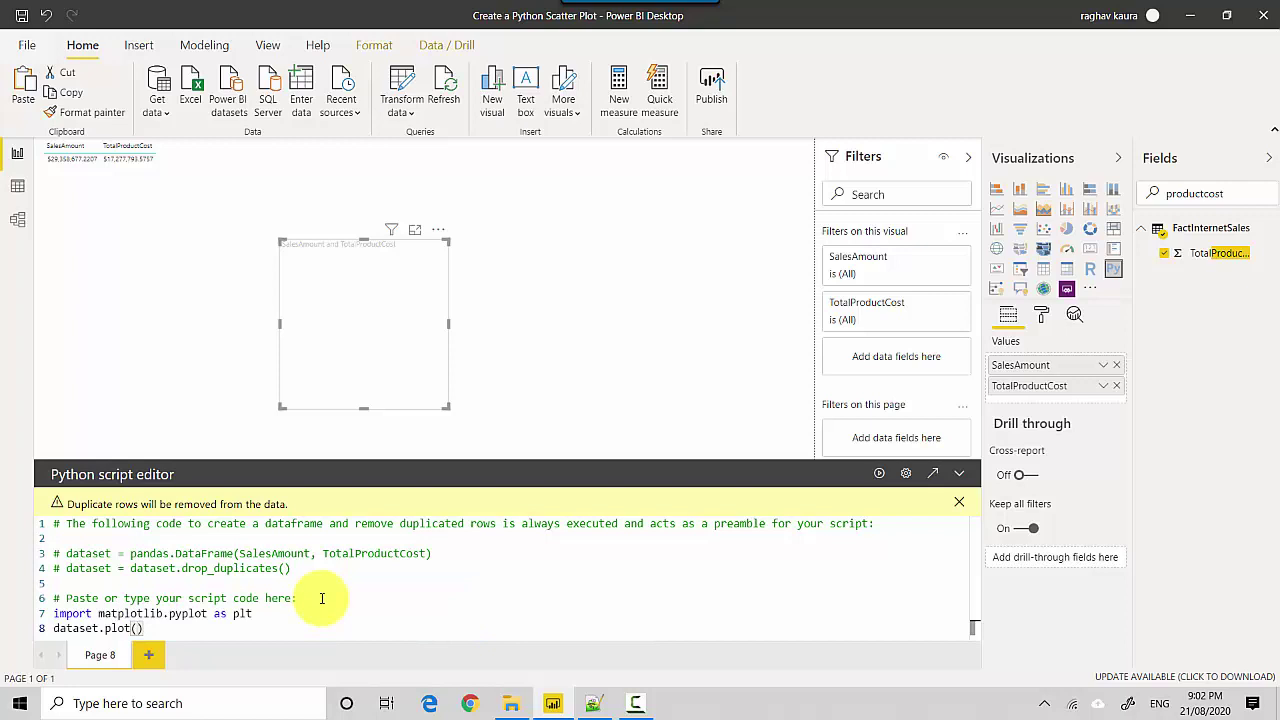
pyautogui.write("kind='scatter',x='s")
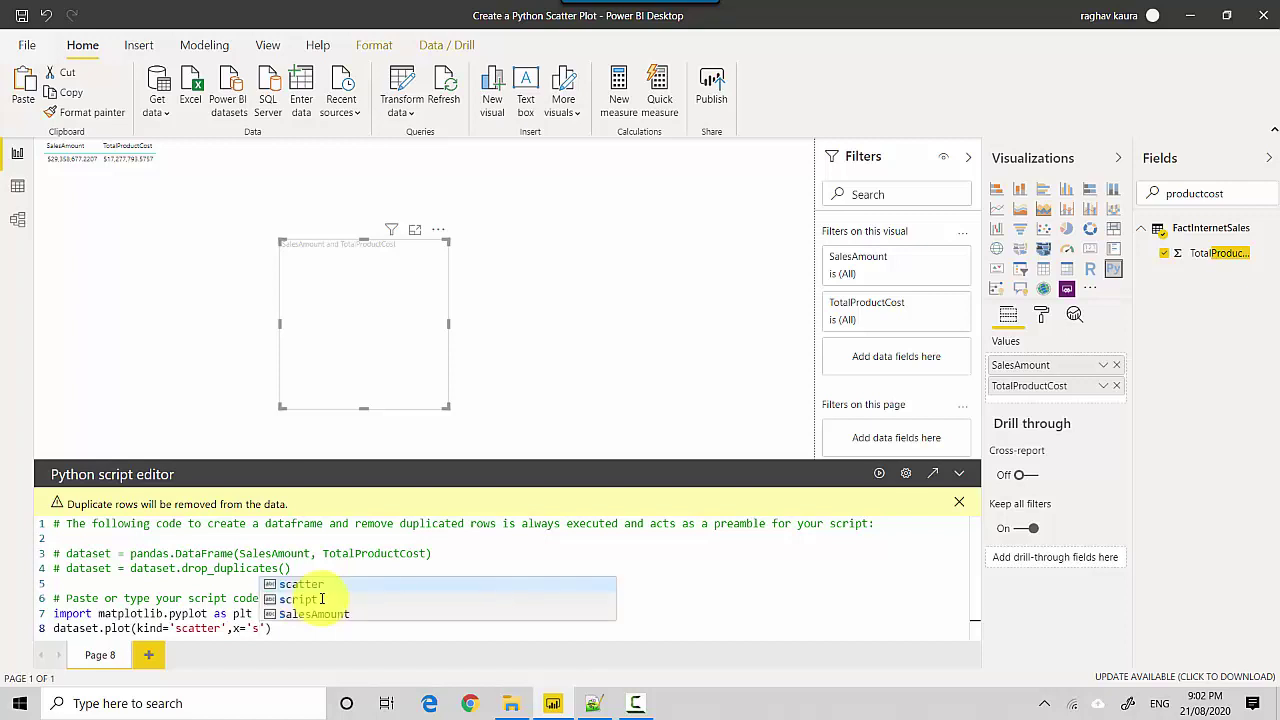
pyautogui.press('Down')
pyautogui.press('Down')
pyautogui.press('Return')
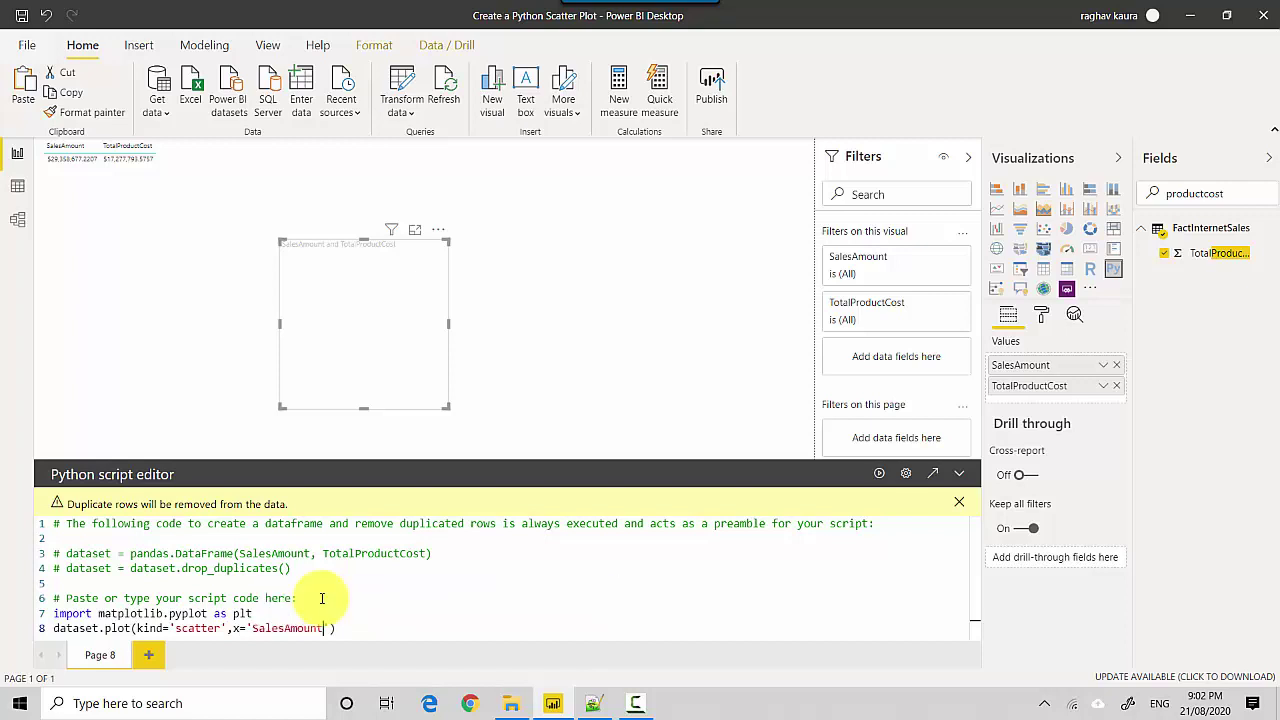
# - Add a y argument to the plot call that refers to TotalProductCost
pyautogui.write(',y=t')
pyautogui.press('BackSpace')
pyautogui.write('t')
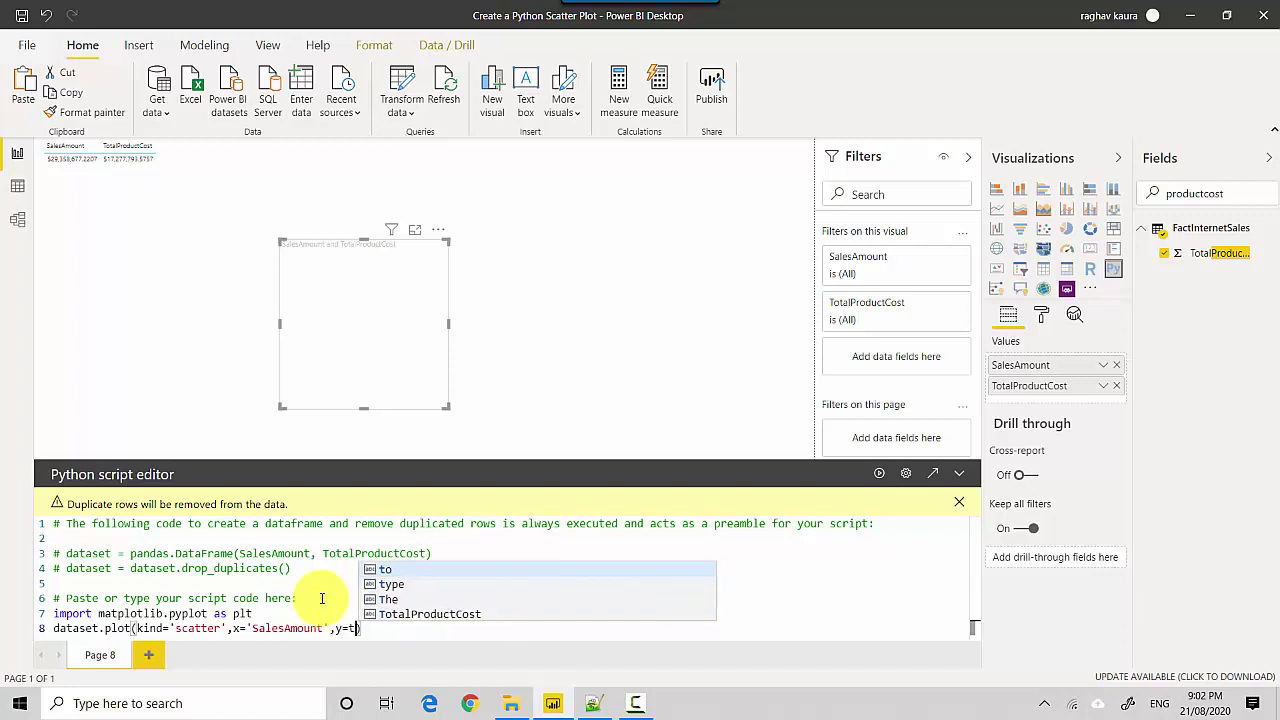
pyautogui.press('Down')
pyautogui.press('Down')
pyautogui.press('Down')
pyautogui.press('Return')
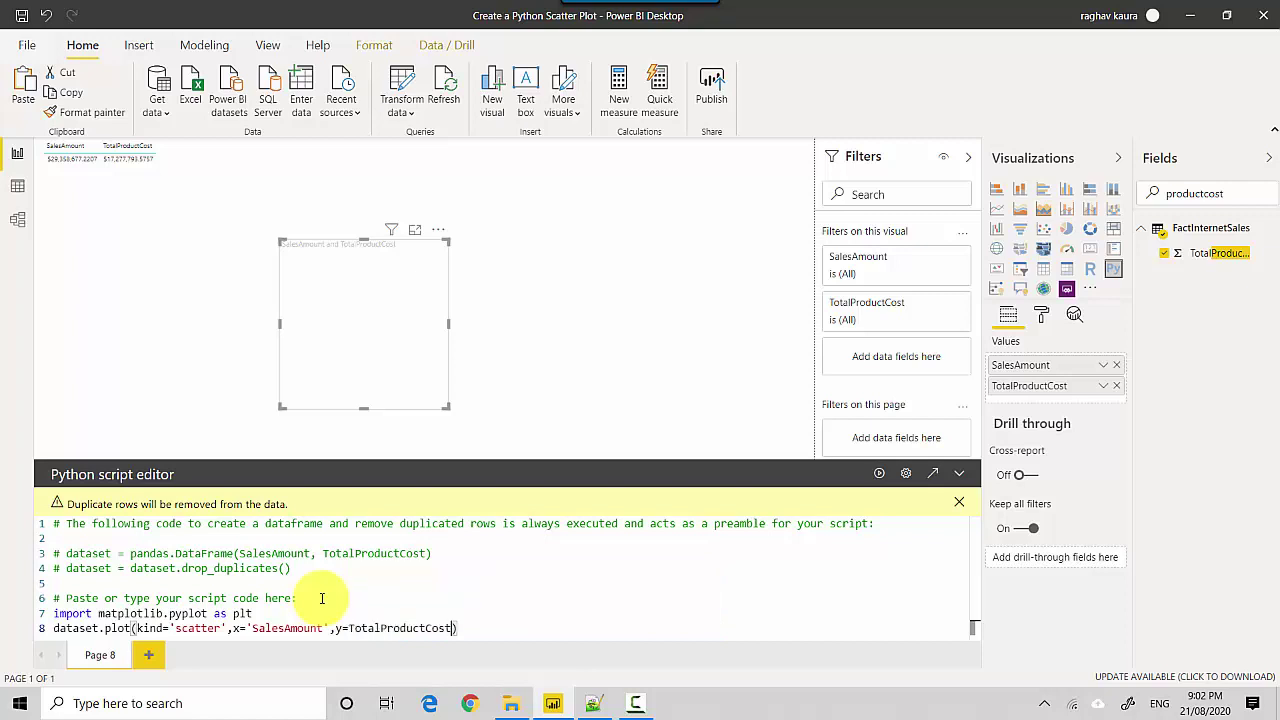
# - Enclose the y argument's value TotalProductCost in single quotes
pyautogui.press('Left')
pyautogui.press('Left')
pyautogui.press('Left')
pyautogui.press('Left')
pyautogui.press('Left')
pyautogui.press('Left')
pyautogui.press('Left')
pyautogui.press('Left')
pyautogui.press('Left')
pyautogui.press('Left')
pyautogui.press('Left')
pyautogui.press('Left')
pyautogui.press('Left')
pyautogui.press('Left')
pyautogui.press('Left')
pyautogui.press('Left')
pyautogui.write("'")
pyautogui.press('Right')
pyautogui.press('Right')
pyautogui.press('Right')
pyautogui.press('Right')
pyautogui.press('Right')
pyautogui.press('Right')
pyautogui.press('Right')
pyautogui.press('Right')
pyautogui.press('Right')
pyautogui.press('Right')
pyautogui.press('Right')
pyautogui.press('Right')
pyautogui.press('Right')
pyautogui.press('Right')
pyautogui.press('Right')
pyautogui.press('Right')
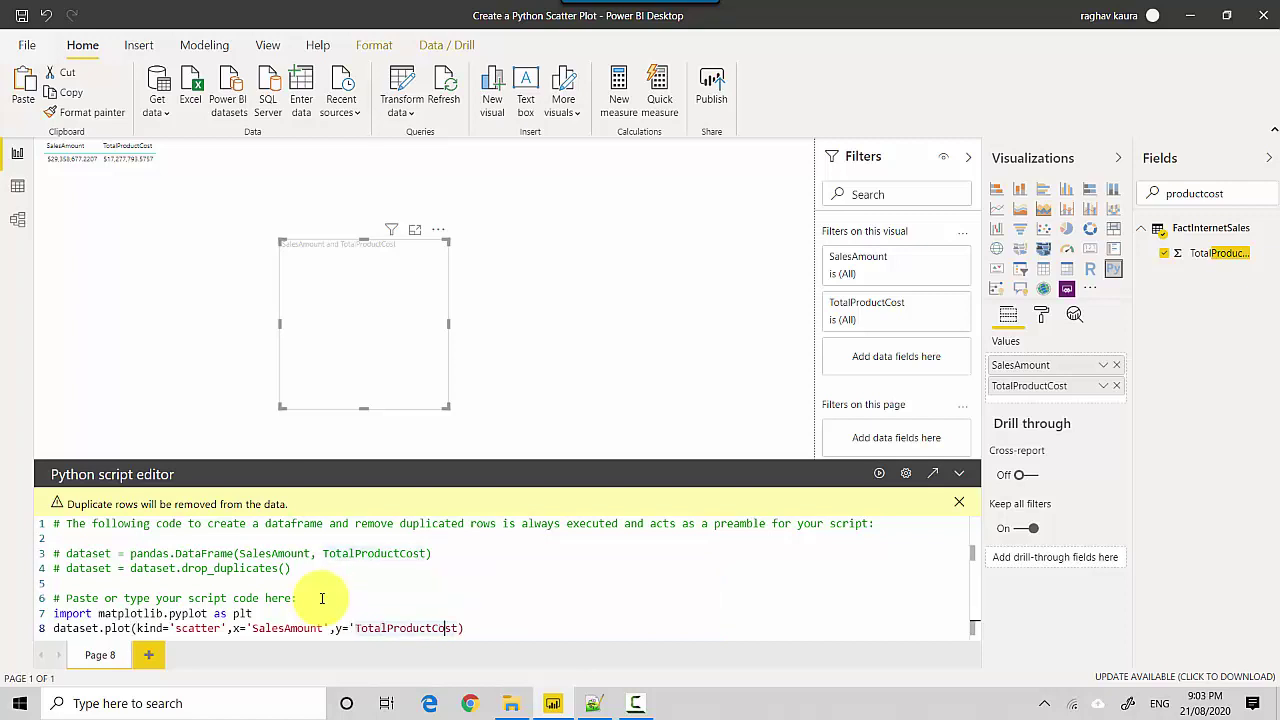
pyautogui.write("'")
pyautogui.press('BackSpace')
# - Add color='red' as the last argument of the plot call and start a new script line
pyautogui.write(', color')
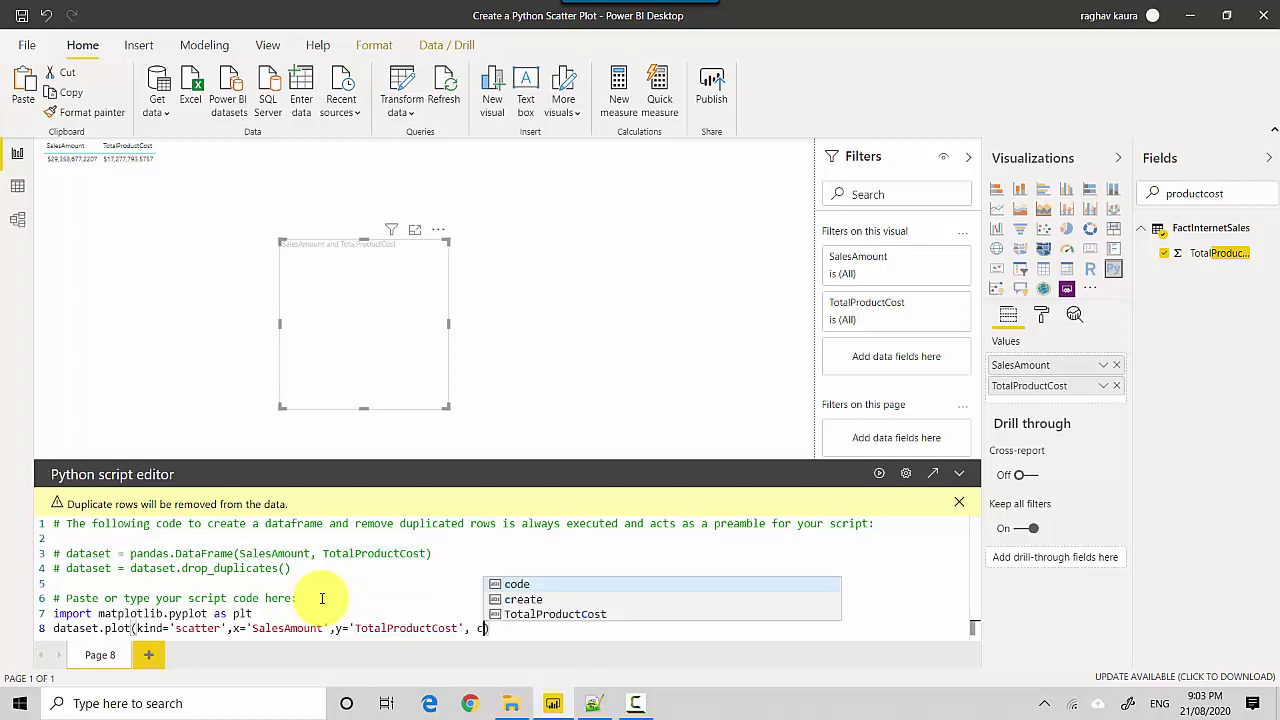
pyautogui.write('=')
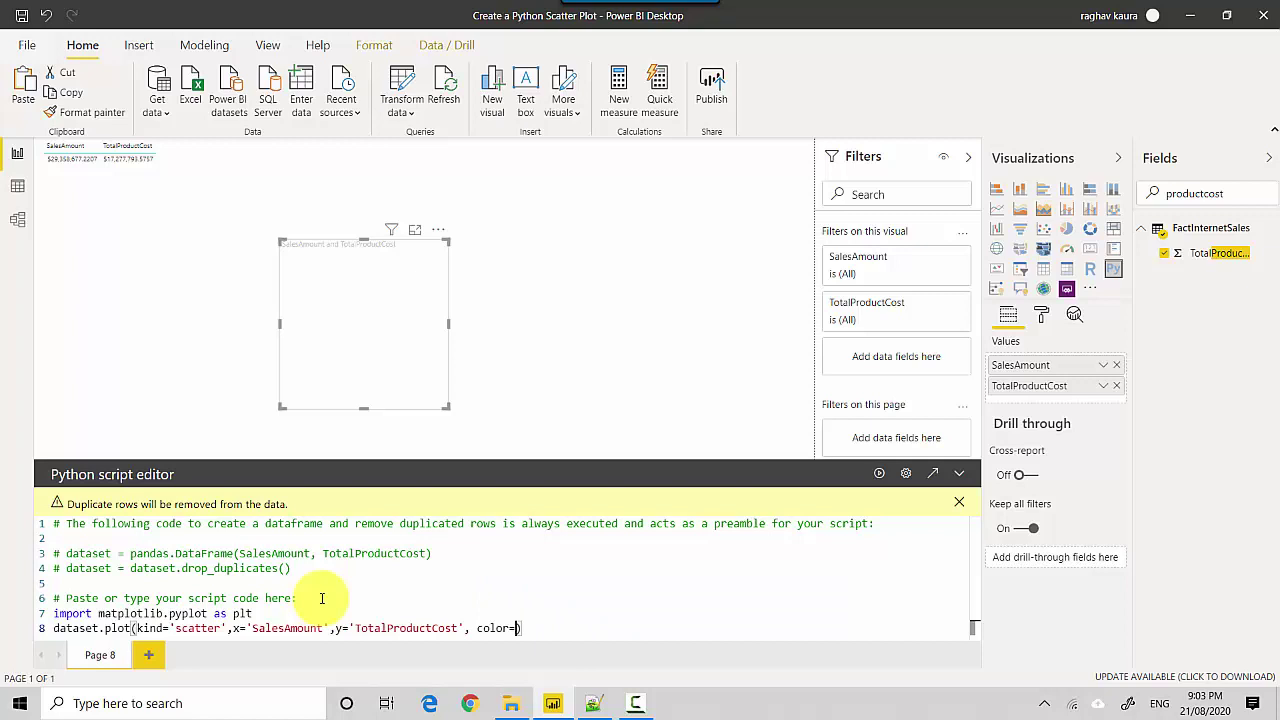
pyautogui.write("'red'")
pyautogui.press('End')
pyautogui.press('Return')
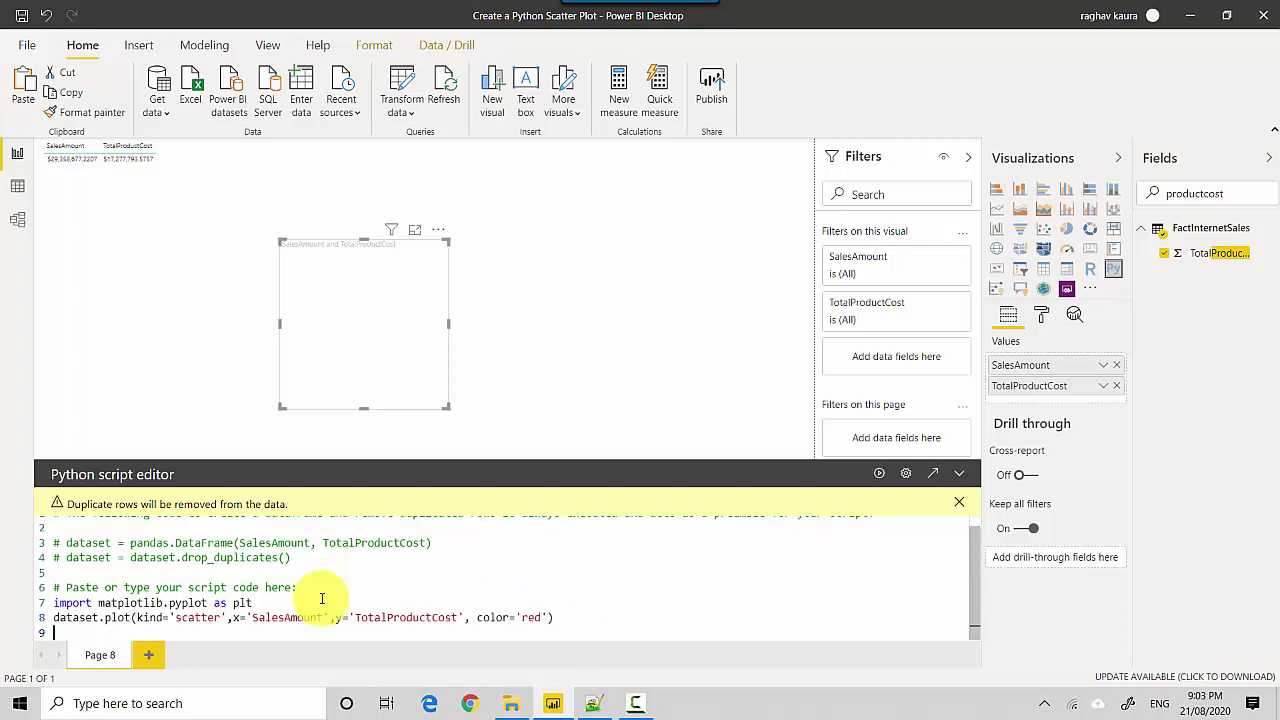
# - Finish the script with plt.show() and run it, enlarging the resulting plot in focus mode
pyautogui.write('plt.show()')
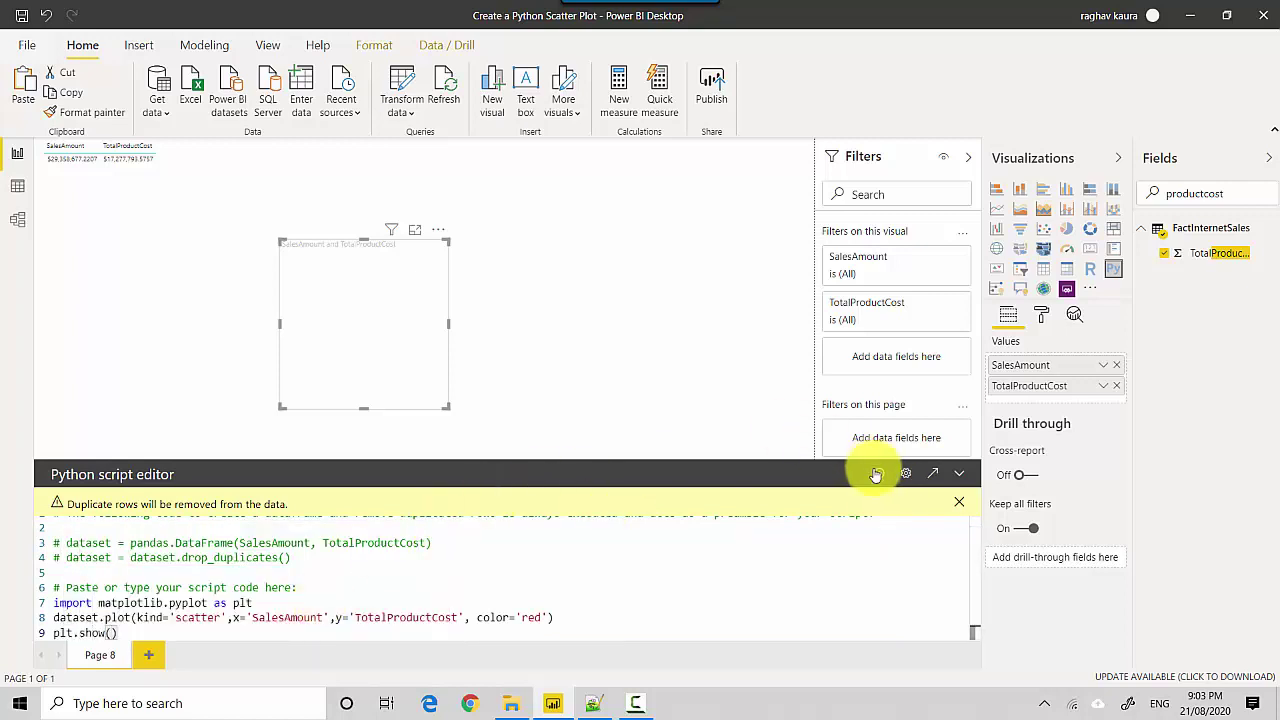
pyautogui.click(878, 473)
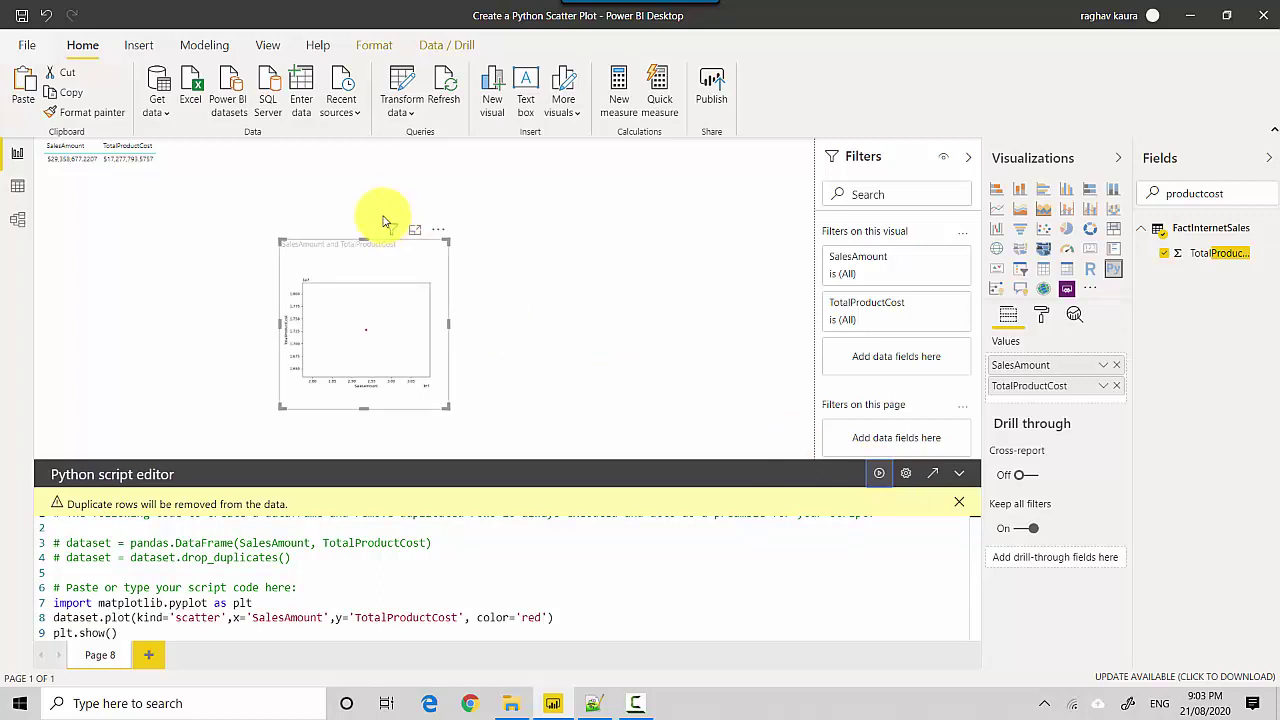
pyautogui.click(415, 232)
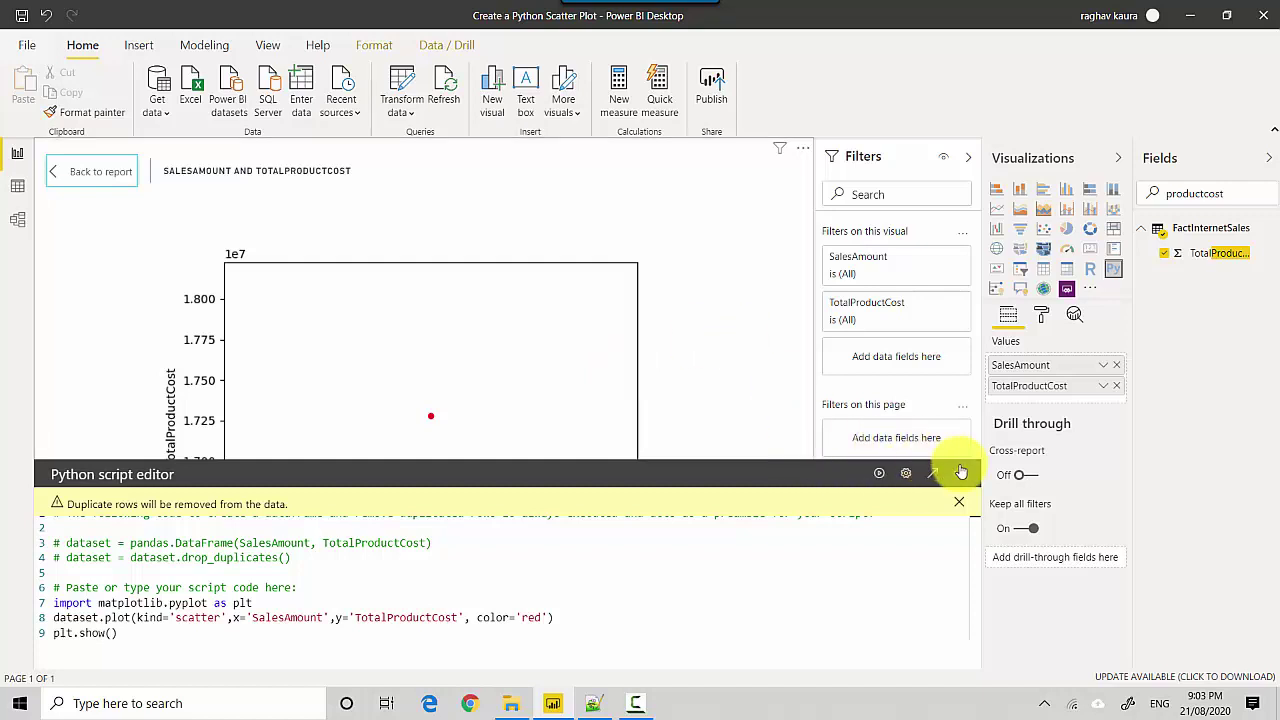
# - Set both SalesAmount and TotalProductCost to Don't summarize and collapse the Python script editor
pyautogui.click(1104, 366)
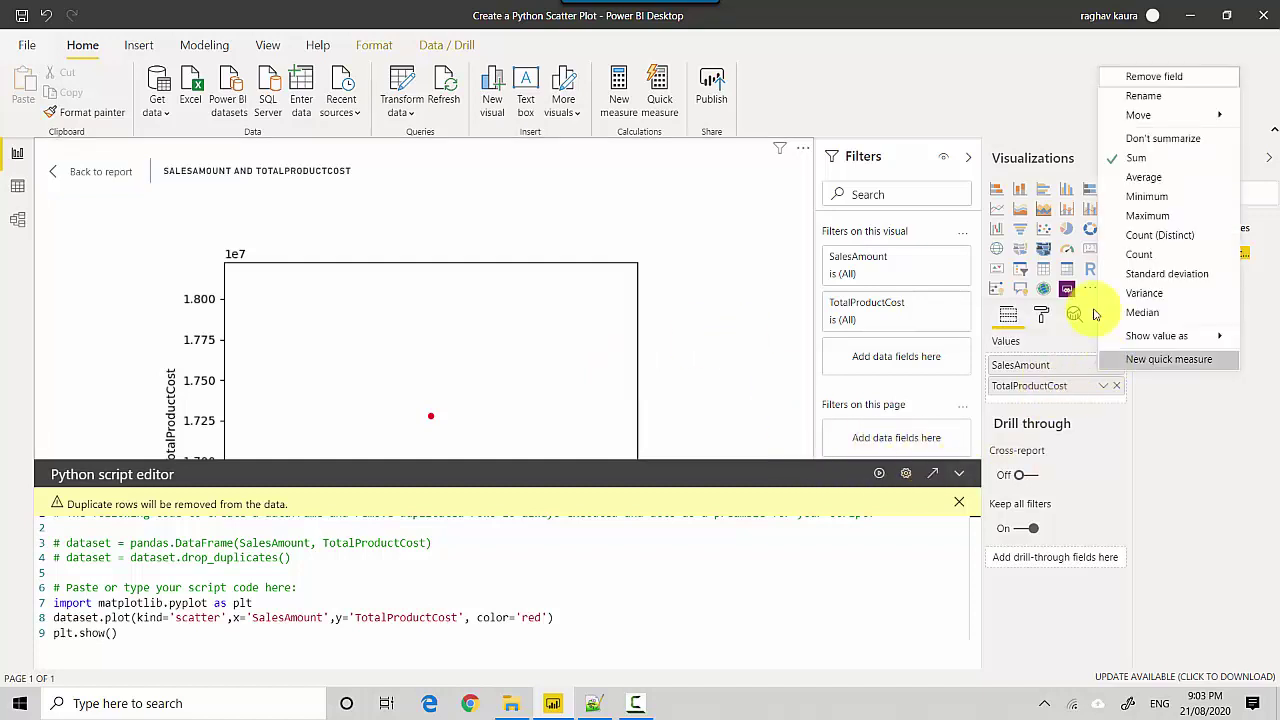
pyautogui.click(1138, 140)
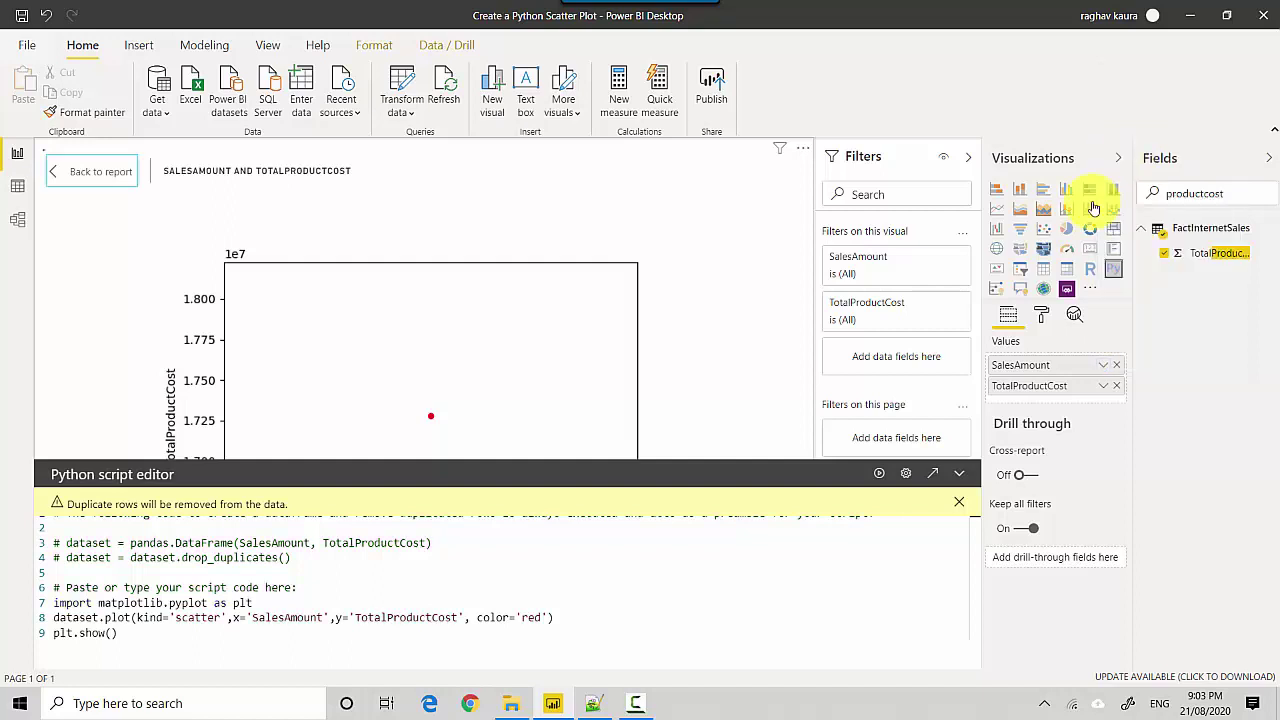
pyautogui.click(1103, 386)
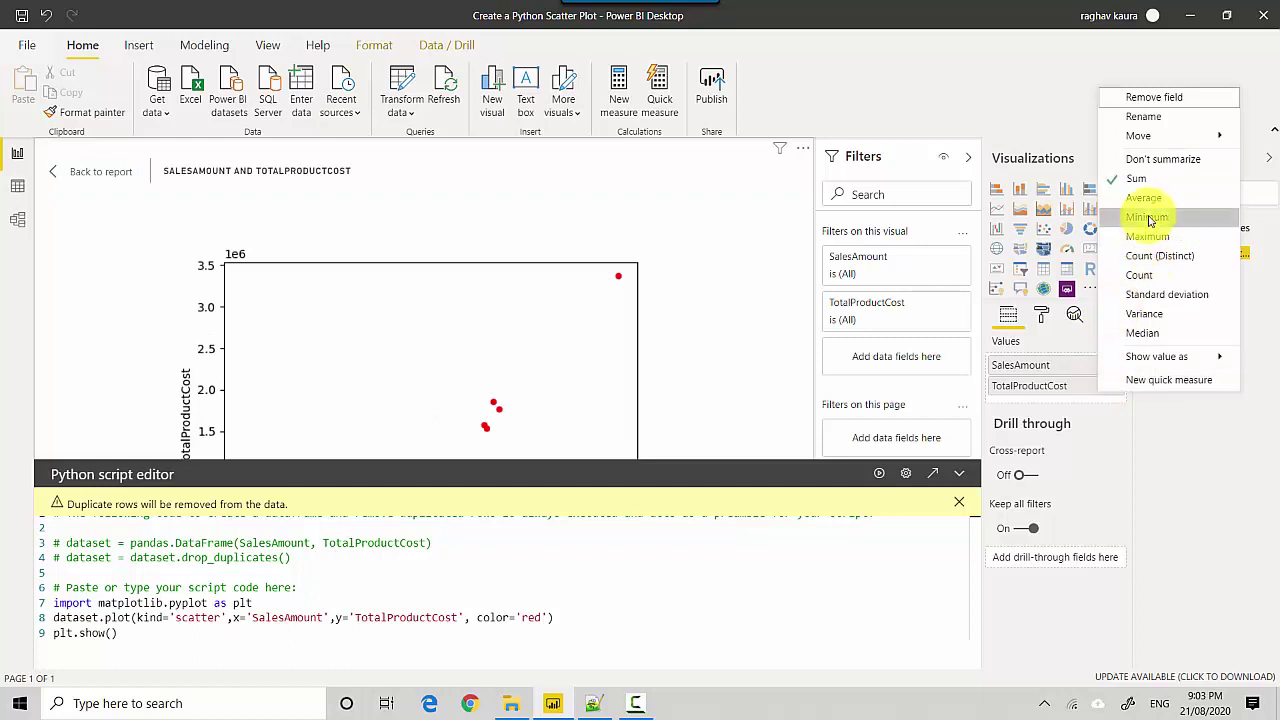
pyautogui.click(1145, 160)
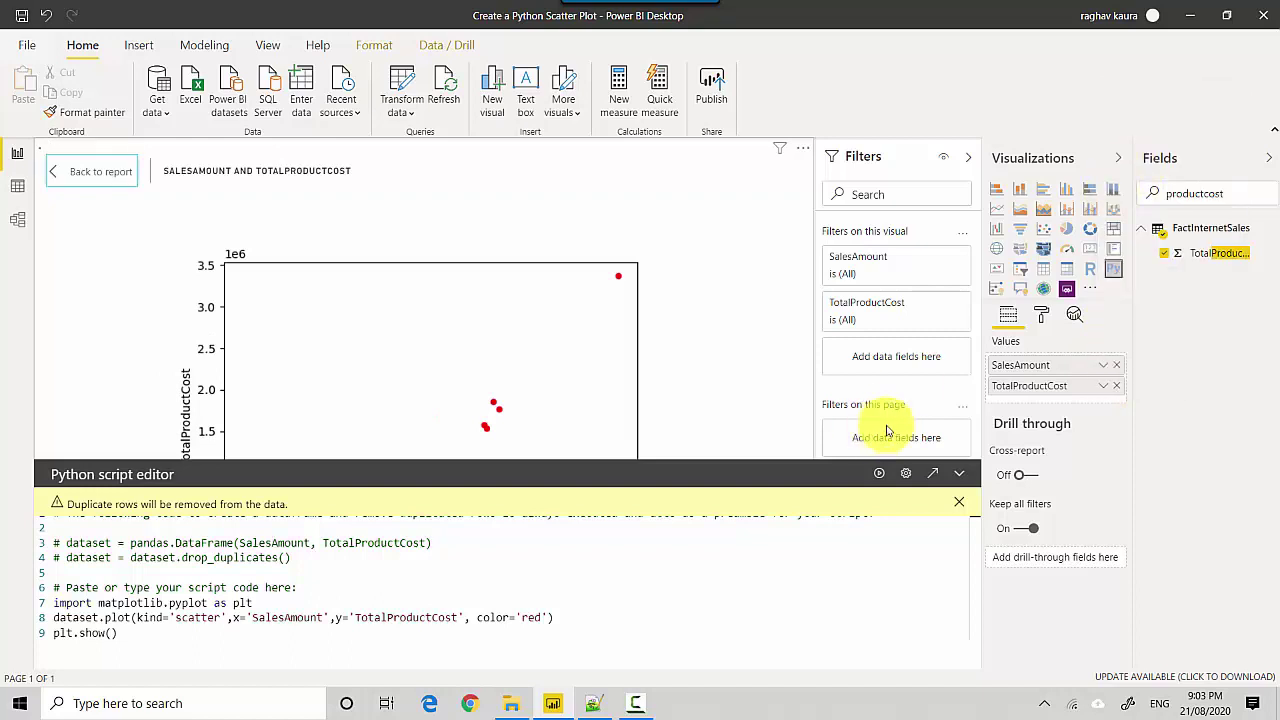
pyautogui.click(959, 474)
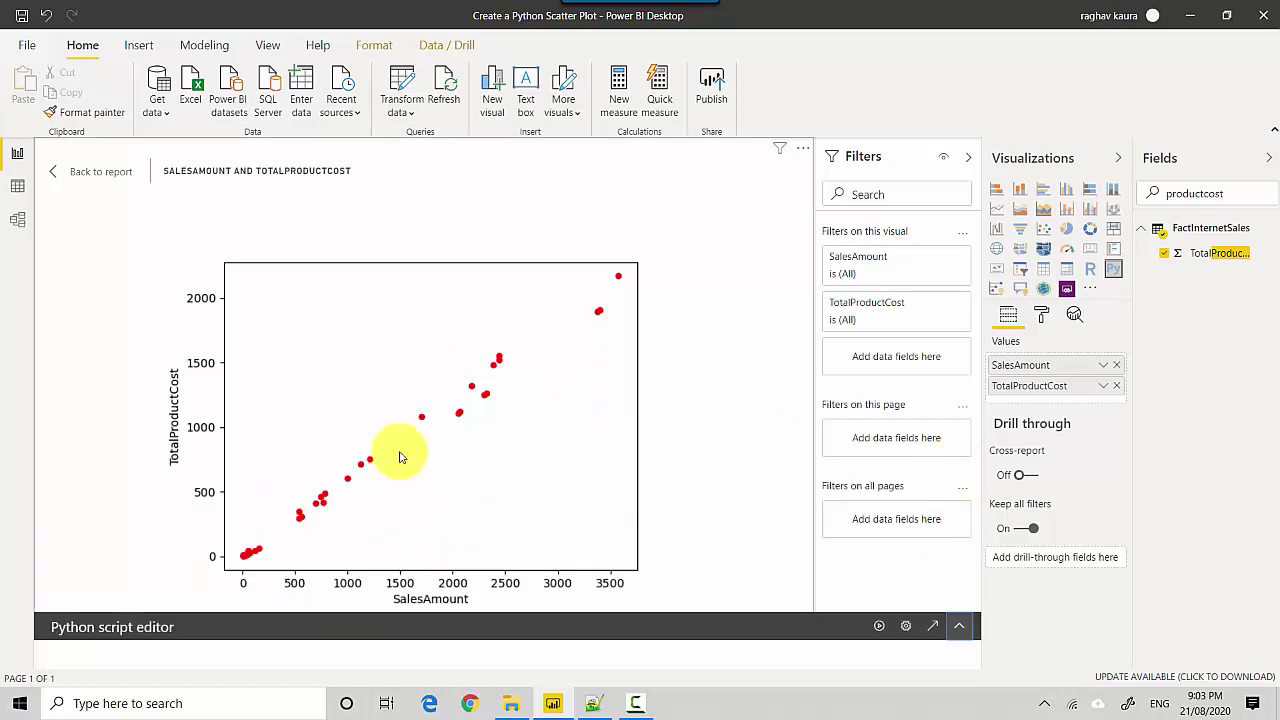
# - Change the plot color in the script to 'blue', rerun it and collapse the script editor
pyautogui.click(959, 627)
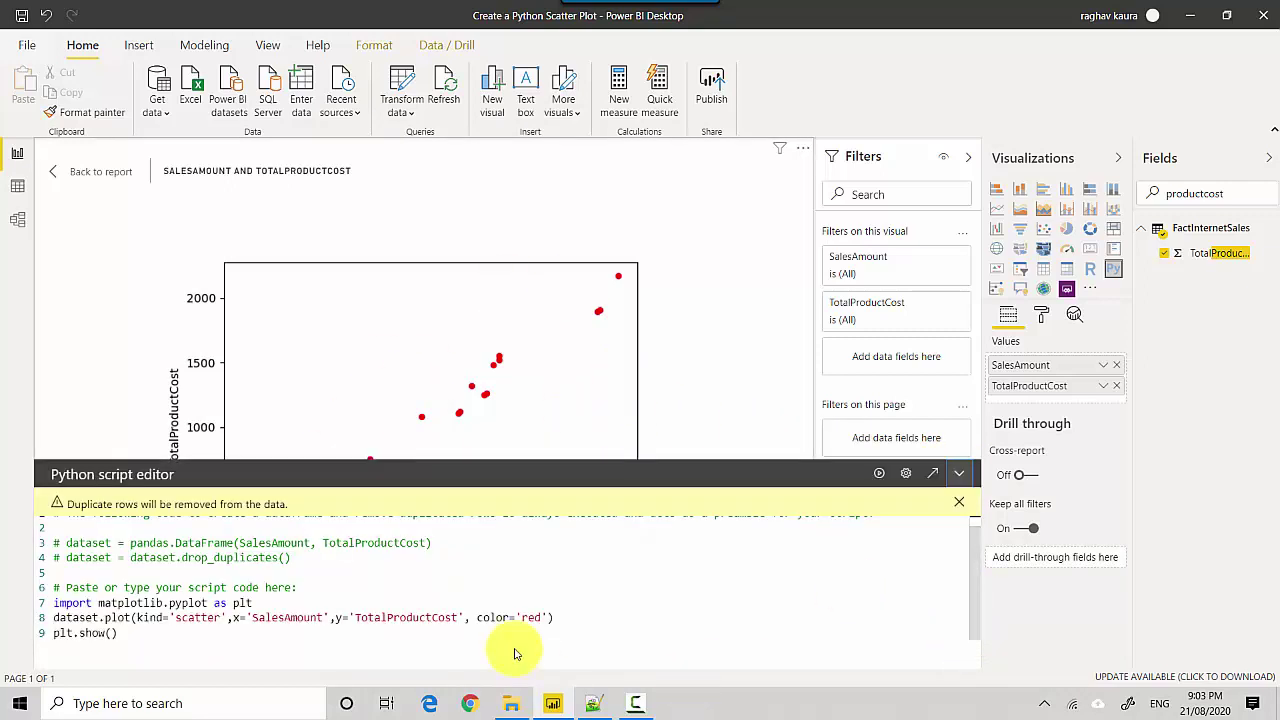
pyautogui.doubleClick(532, 617)
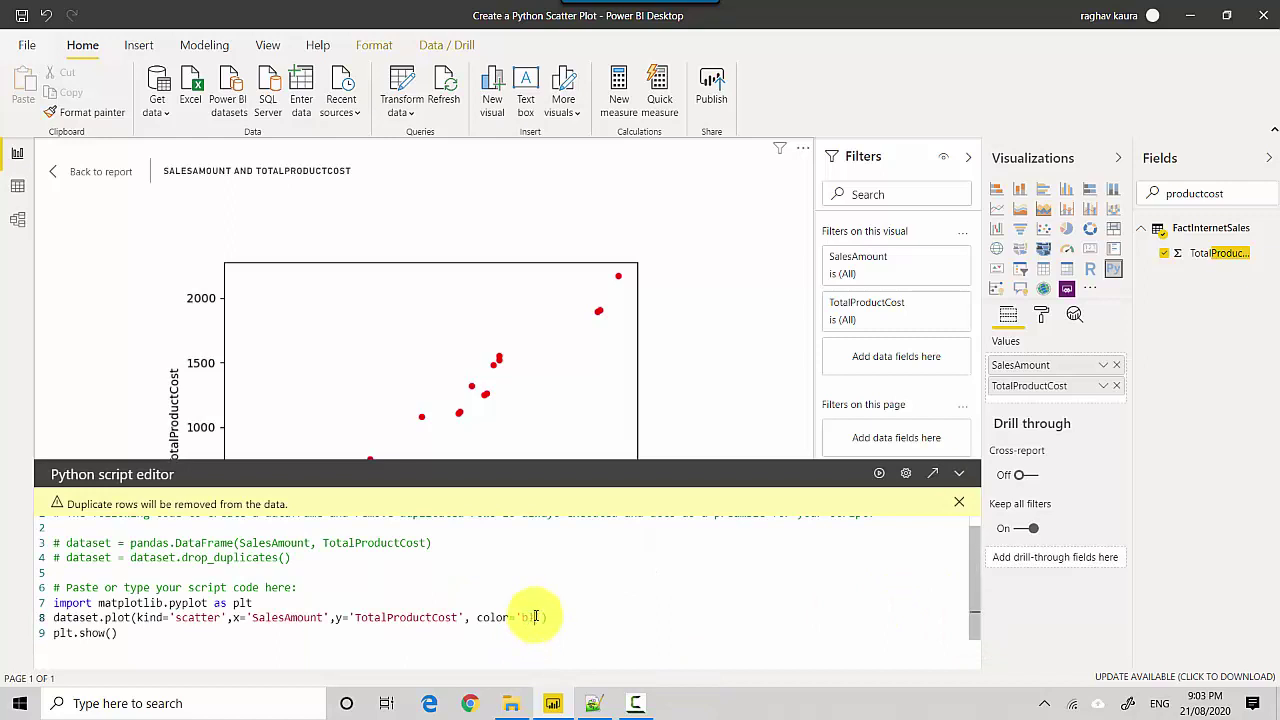
pyautogui.write('blue')
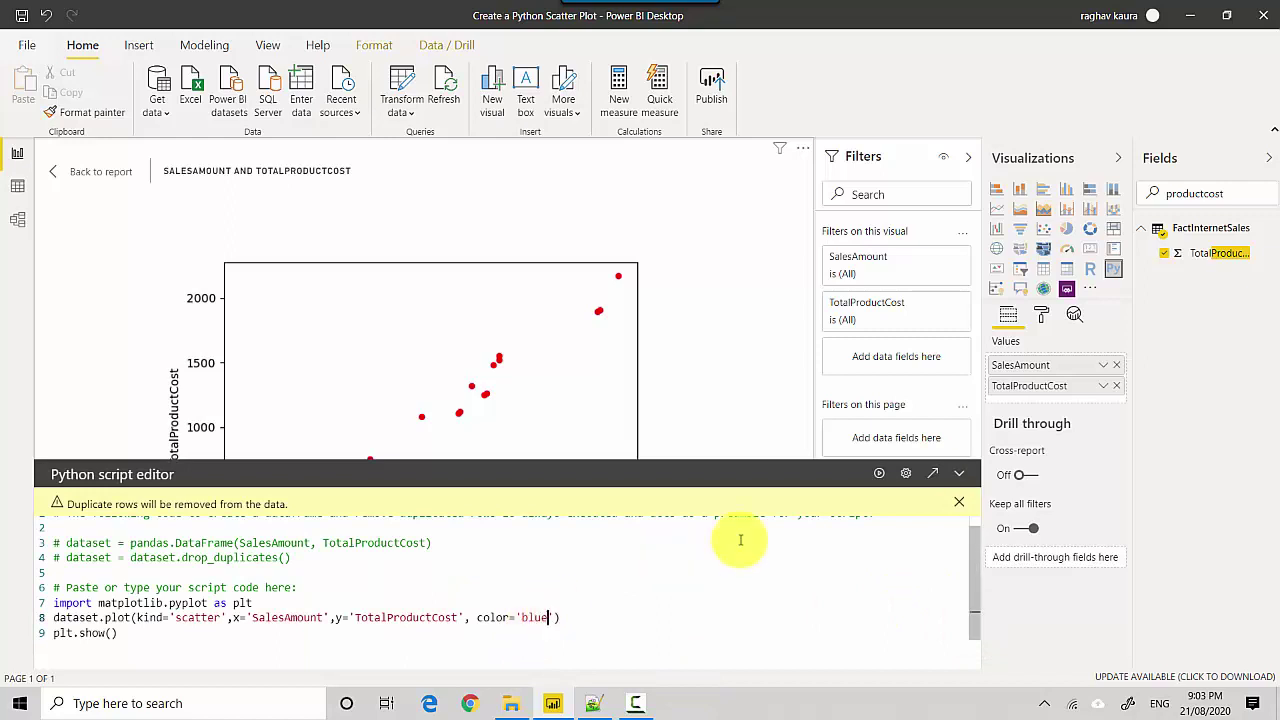
pyautogui.click(878, 474)
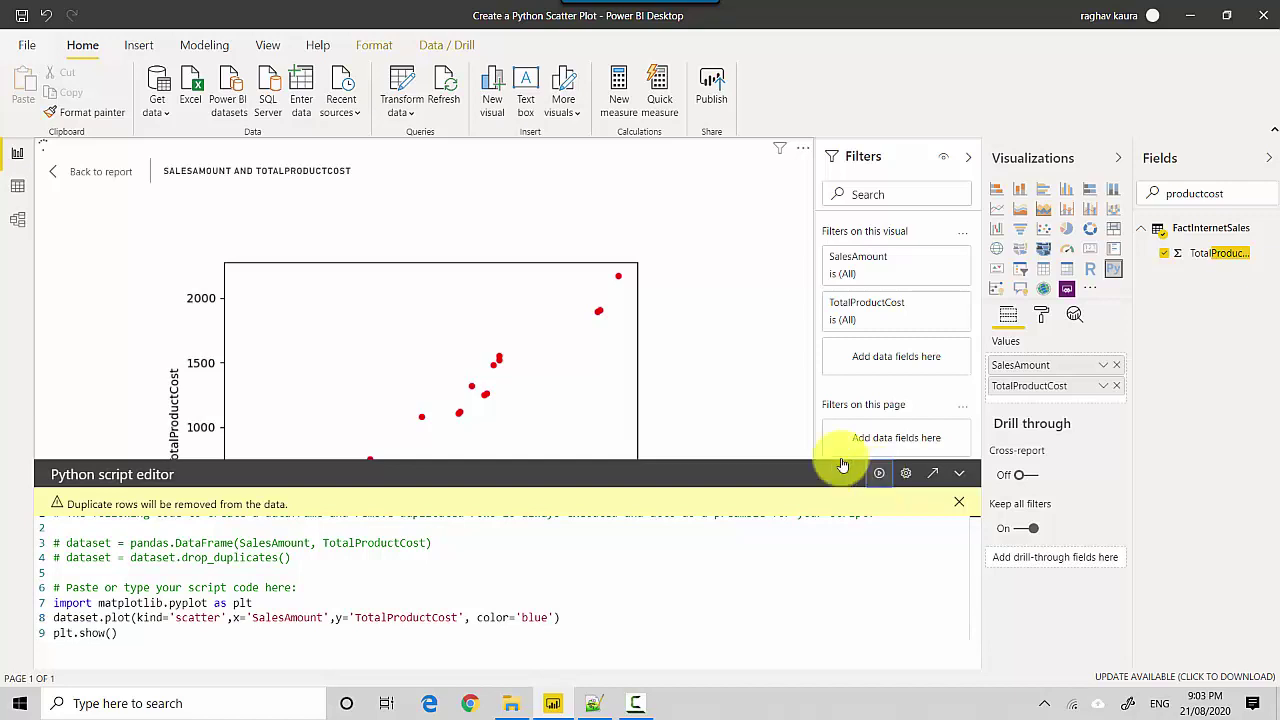
pyautogui.click(957, 475)
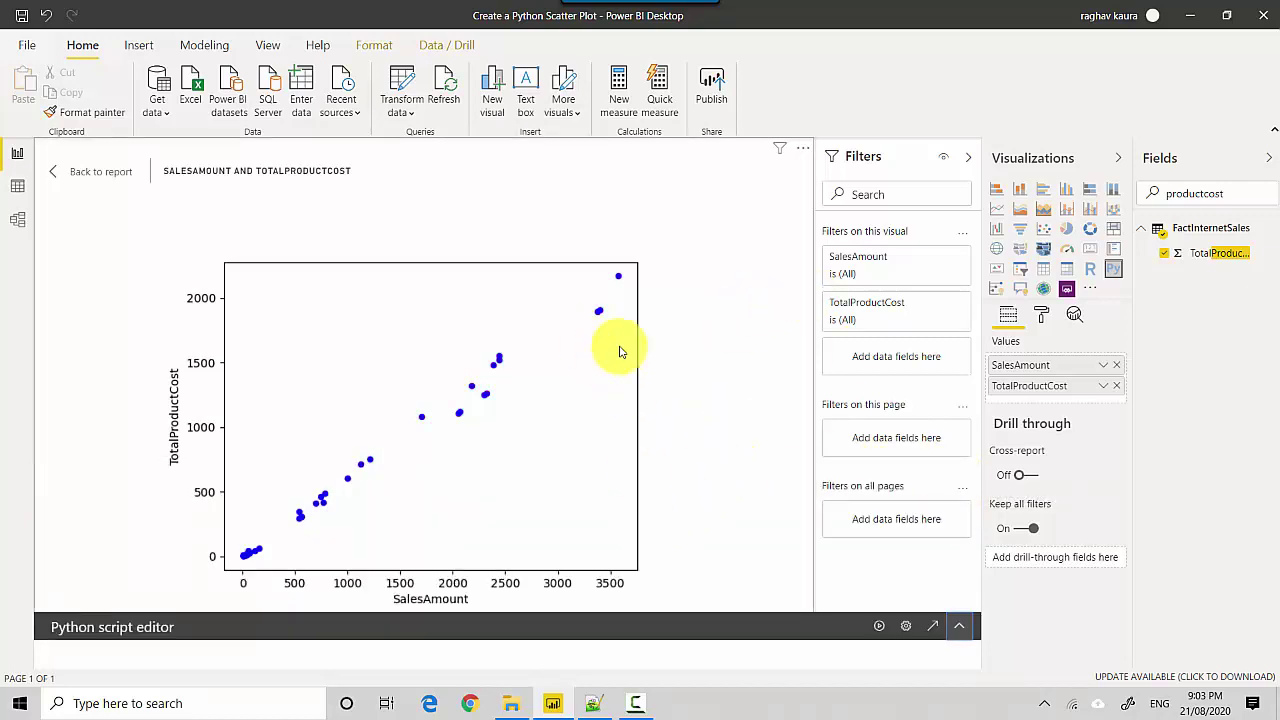